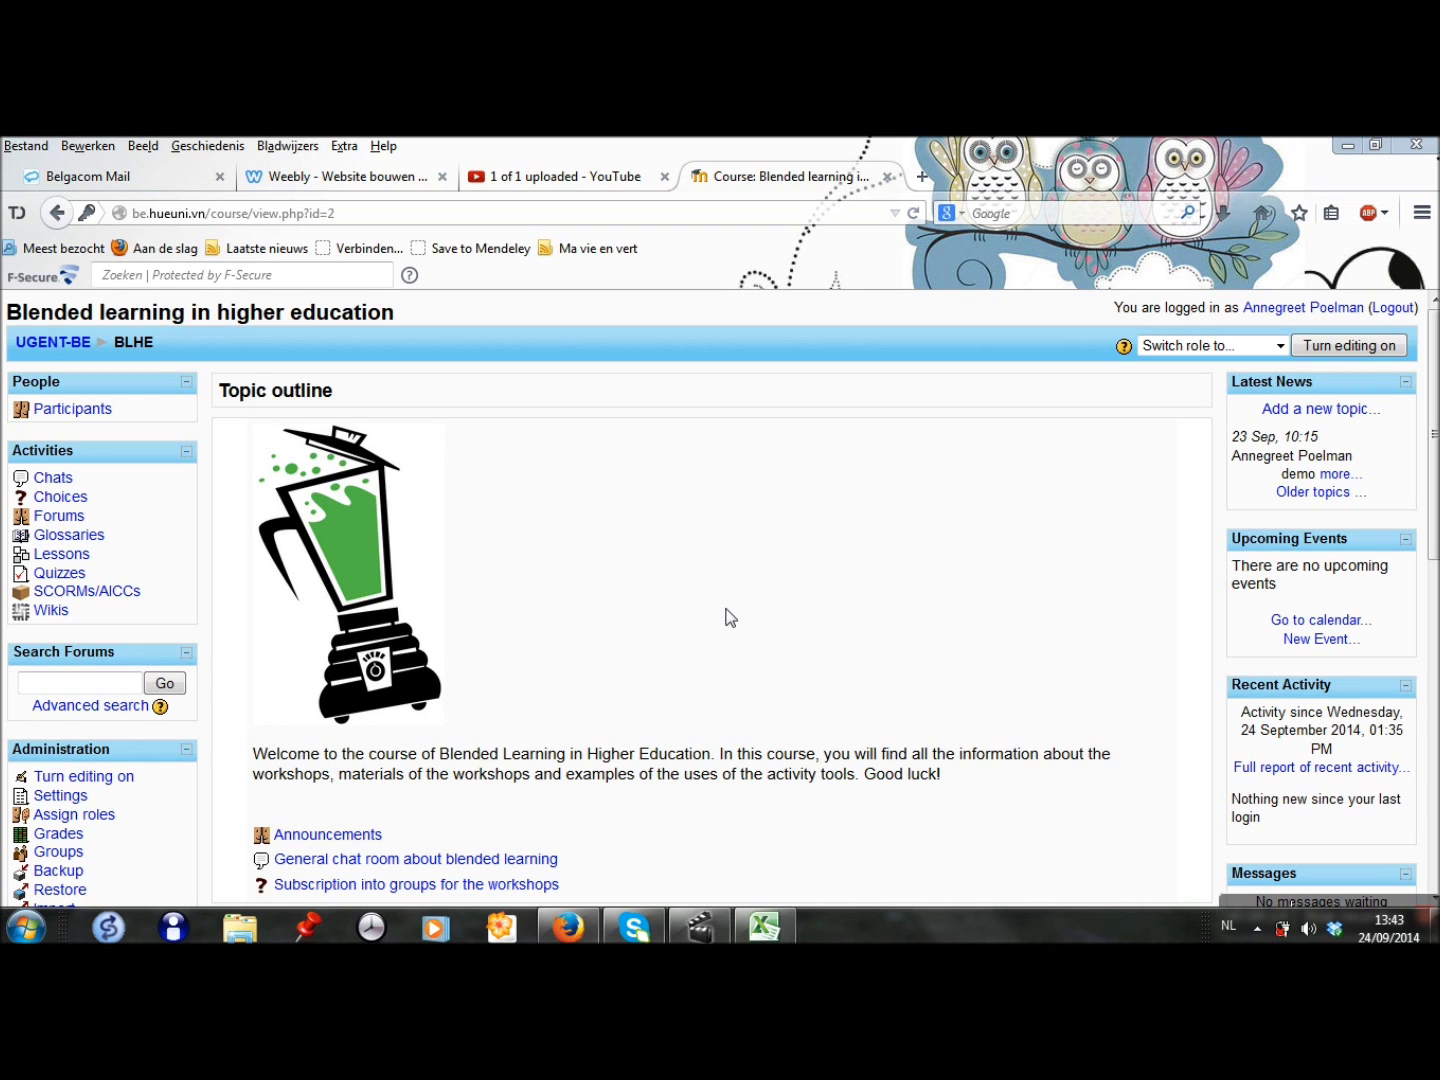
Open the Water quiz from the Blended learning course page and go to its results report.
{"action": "left_click_drag", "start_coordinate": [1432, 495], "coordinate": [1340, 739]}
{"action": "left_click", "coordinate": [276, 635]}
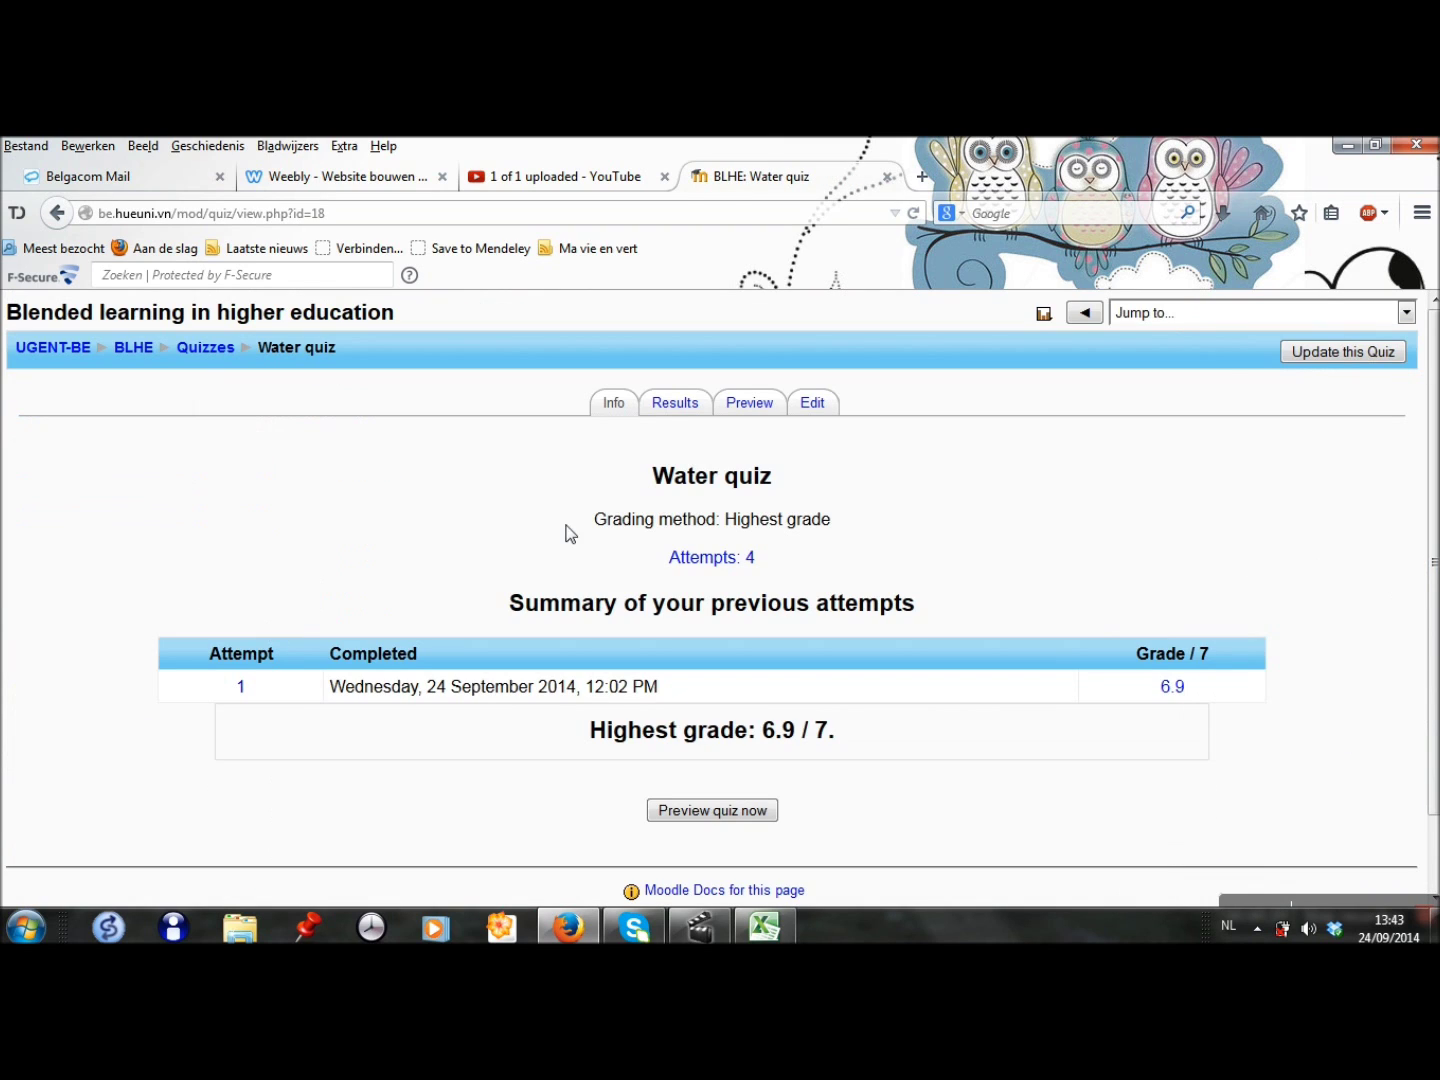
{"action": "left_click", "coordinate": [663, 410]}
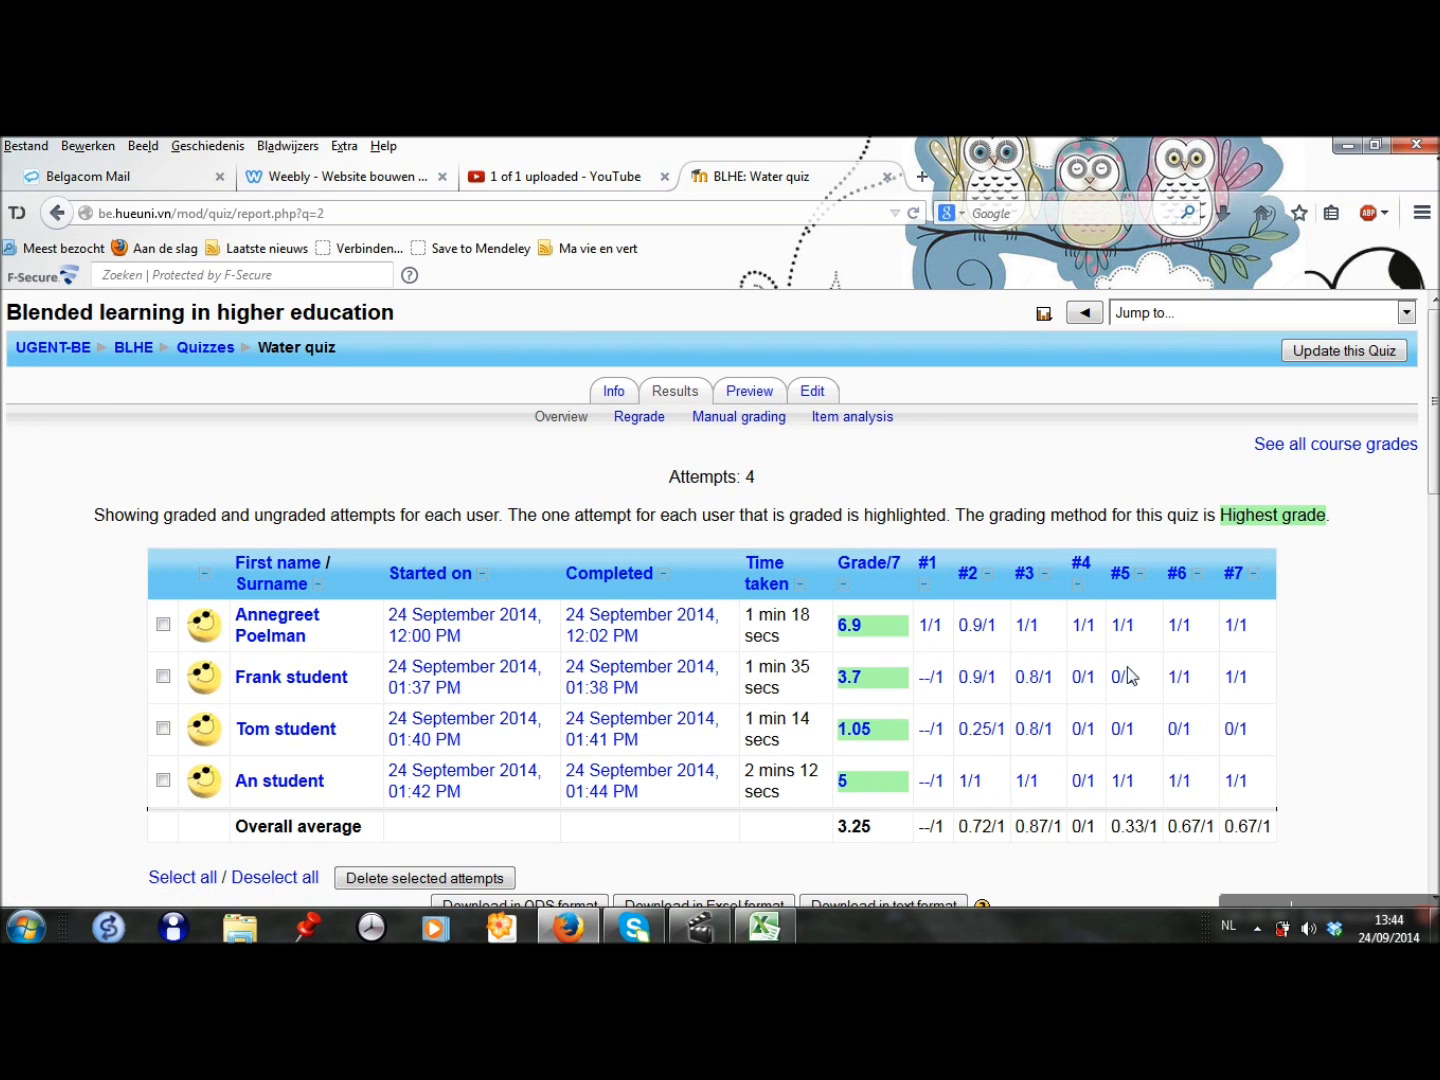
Scroll through the attempts overview table to check which question 1 marks are still ungraded.
{"action": "scroll", "coordinate": [1339, 748], "scroll_direction": "down", "scroll_amount": 2}
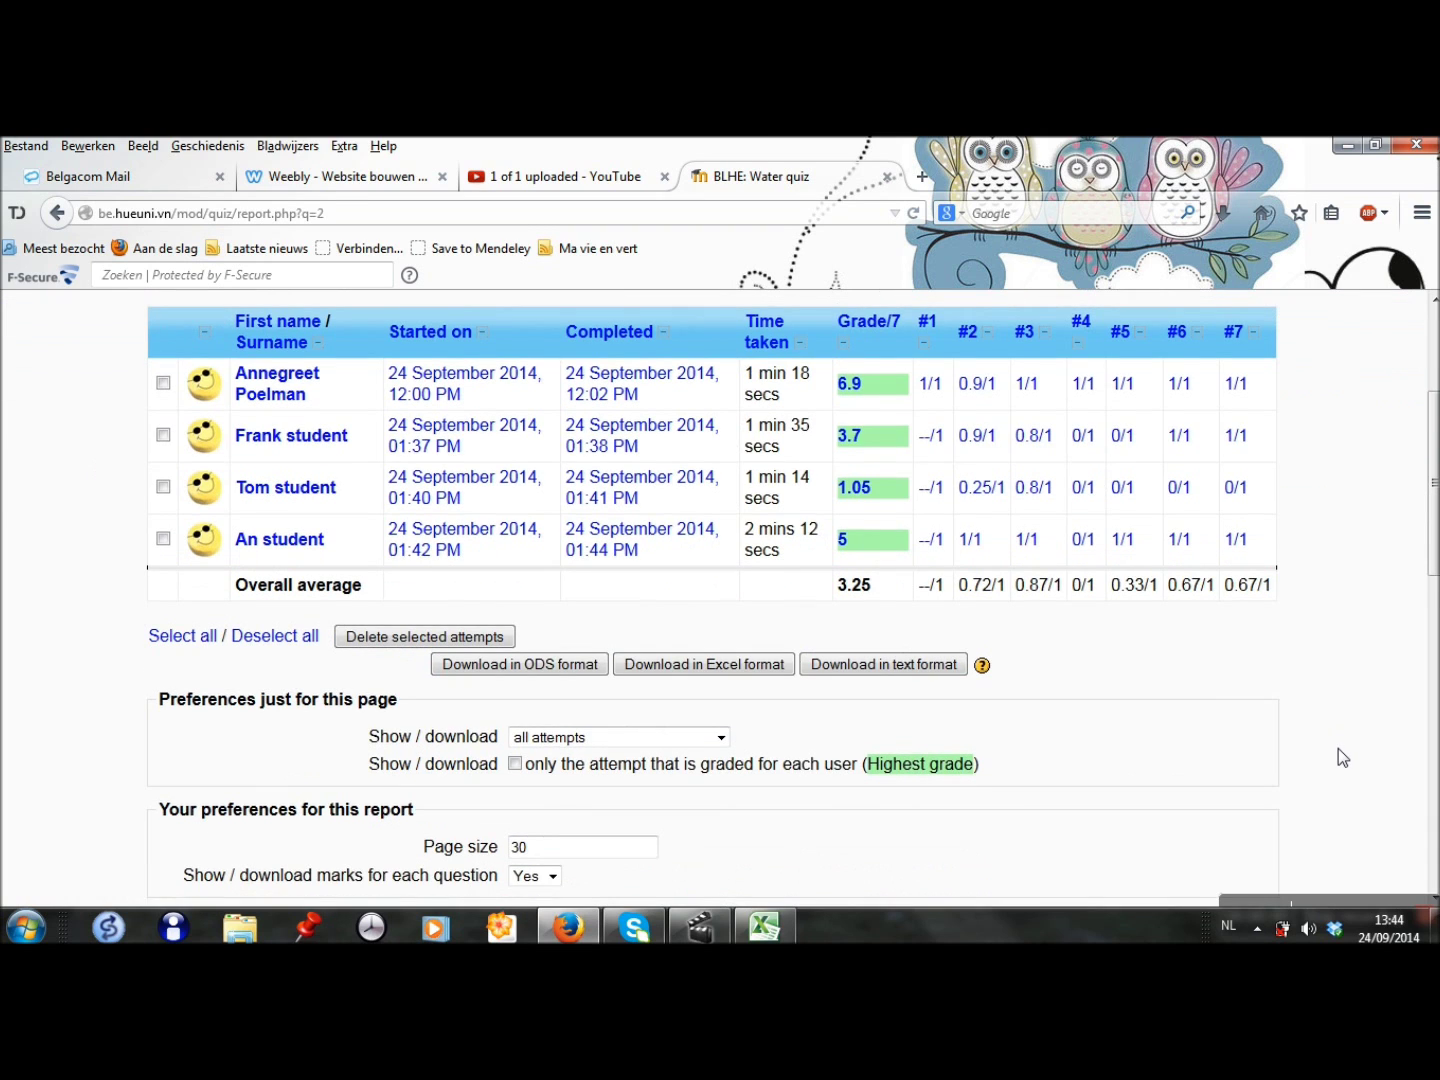
{"action": "scroll", "coordinate": [1337, 747], "scroll_direction": "up", "scroll_amount": 1}
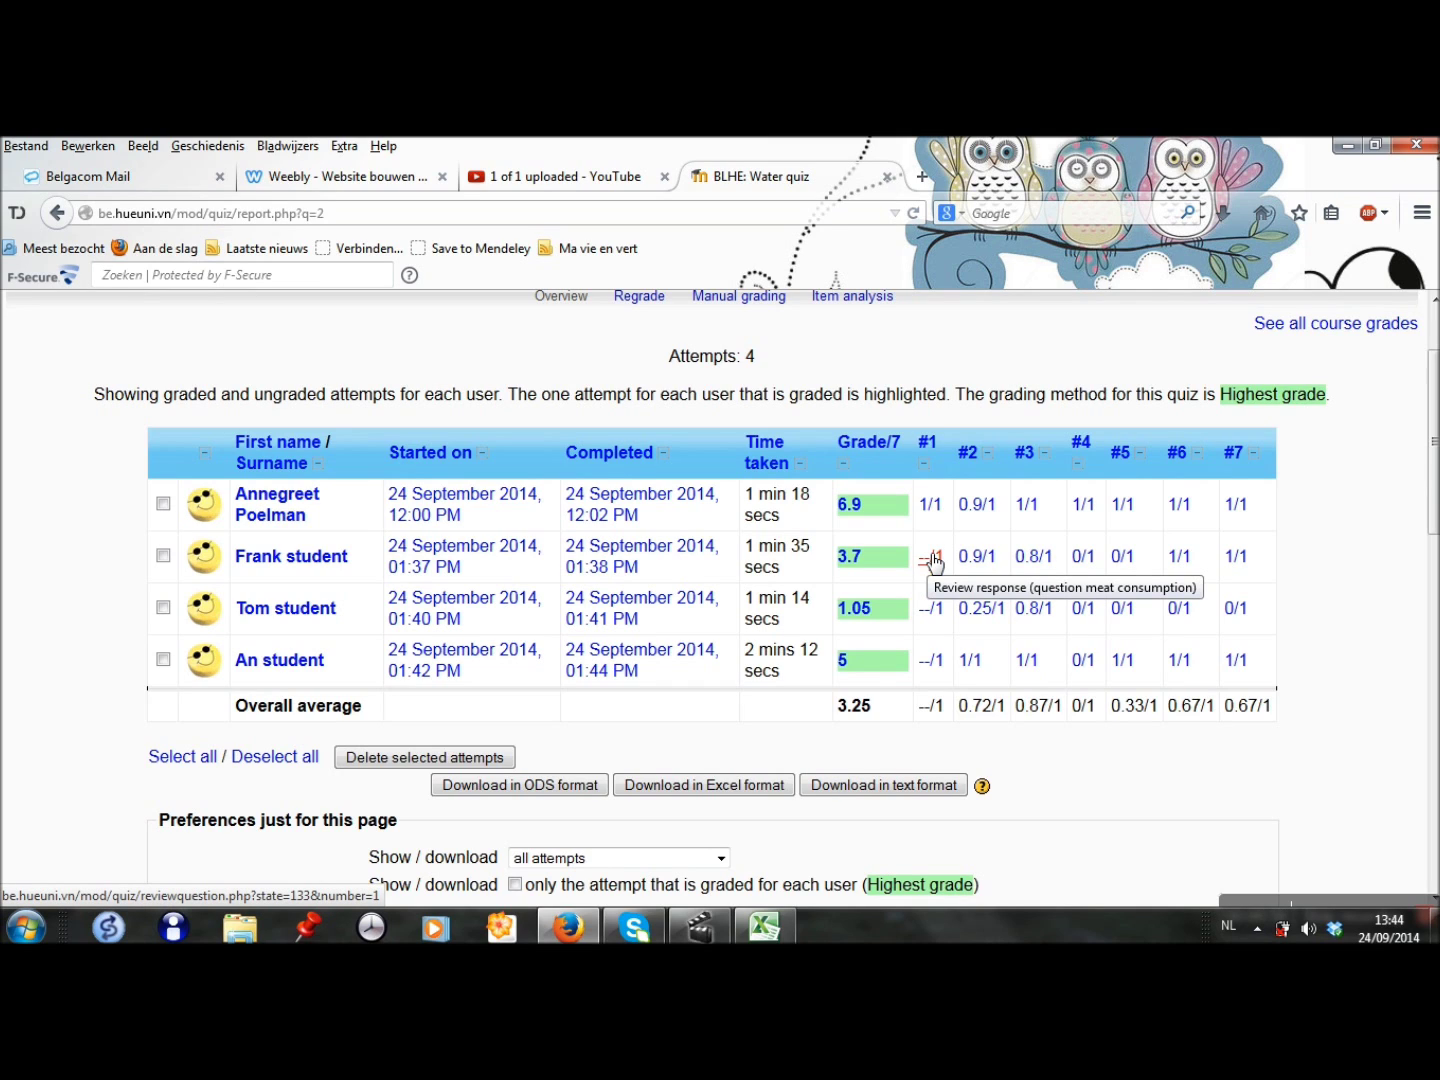
Add the comment 'feedback about the essay' to the first student's question 1 essay and save it.
{"action": "left_click", "coordinate": [933, 559]}
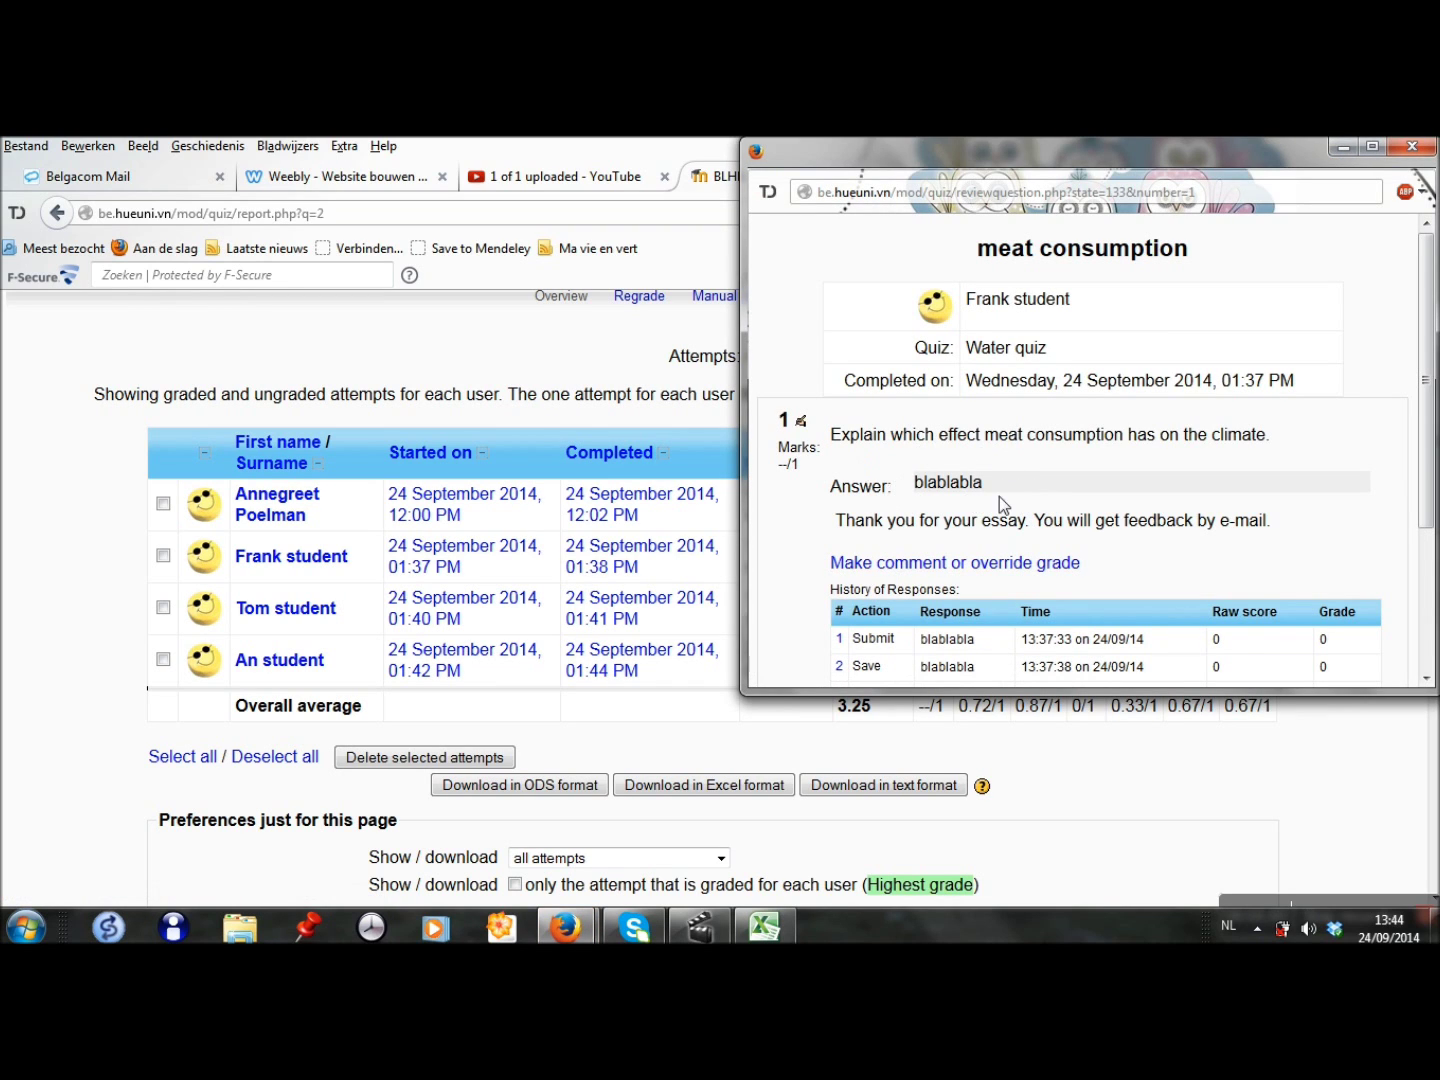
{"action": "scroll", "coordinate": [925, 467], "scroll_direction": "down", "scroll_amount": 2}
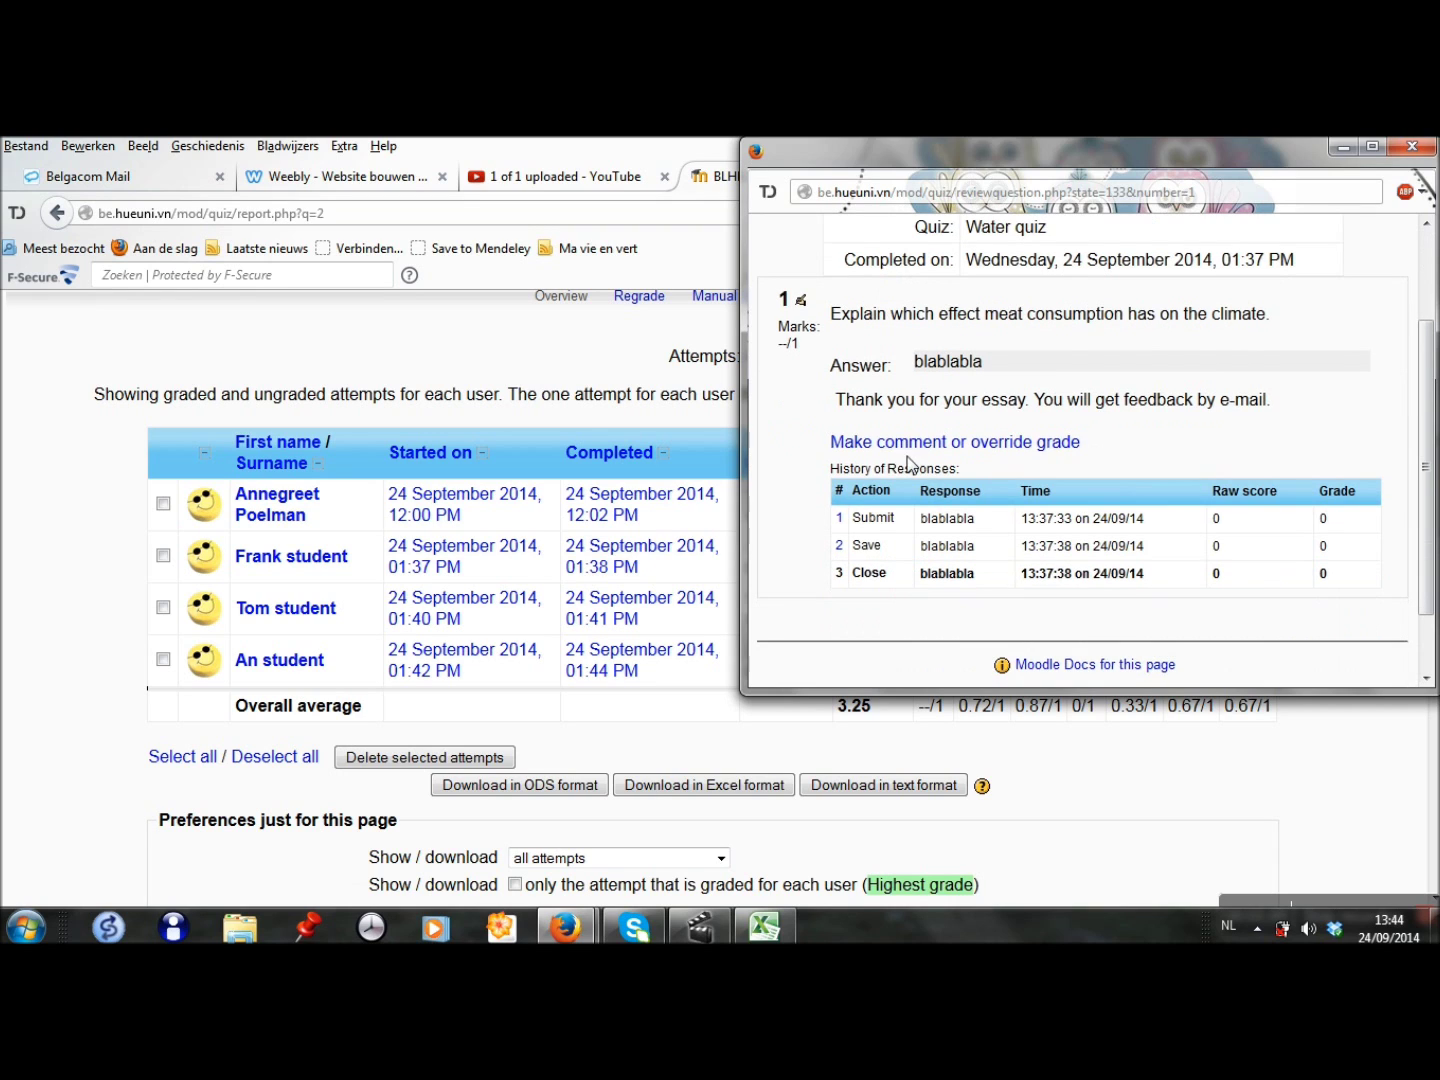
{"action": "left_click", "coordinate": [885, 444]}
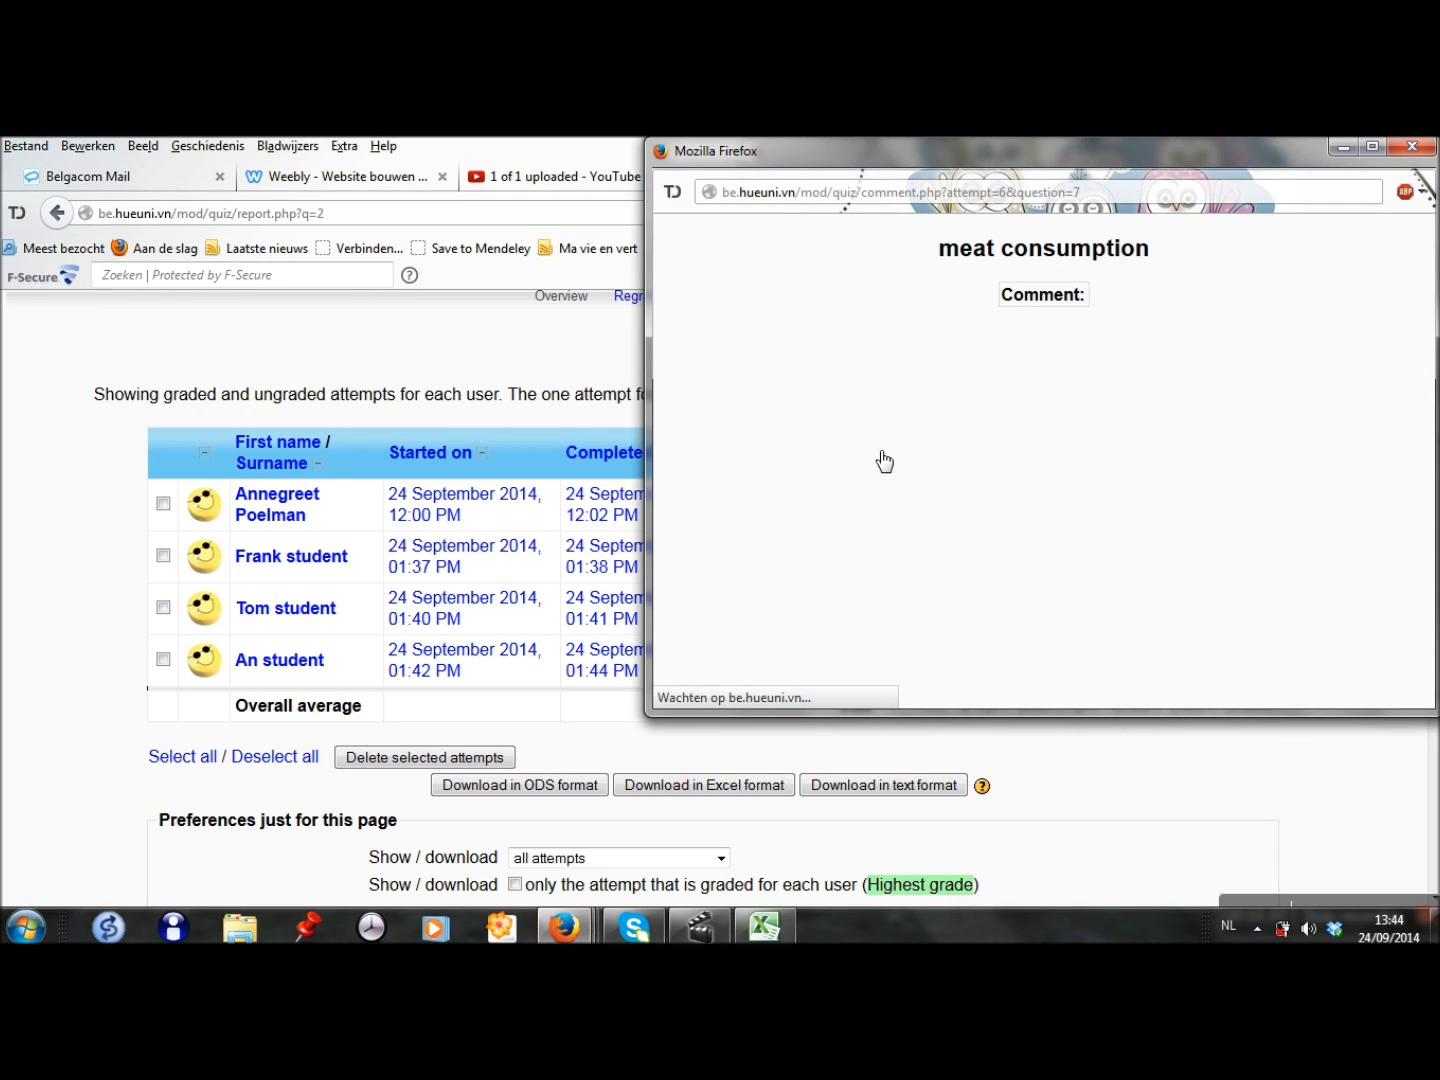
{"action": "left_click", "coordinate": [858, 419]}
{"action": "type", "text": "feedba"}
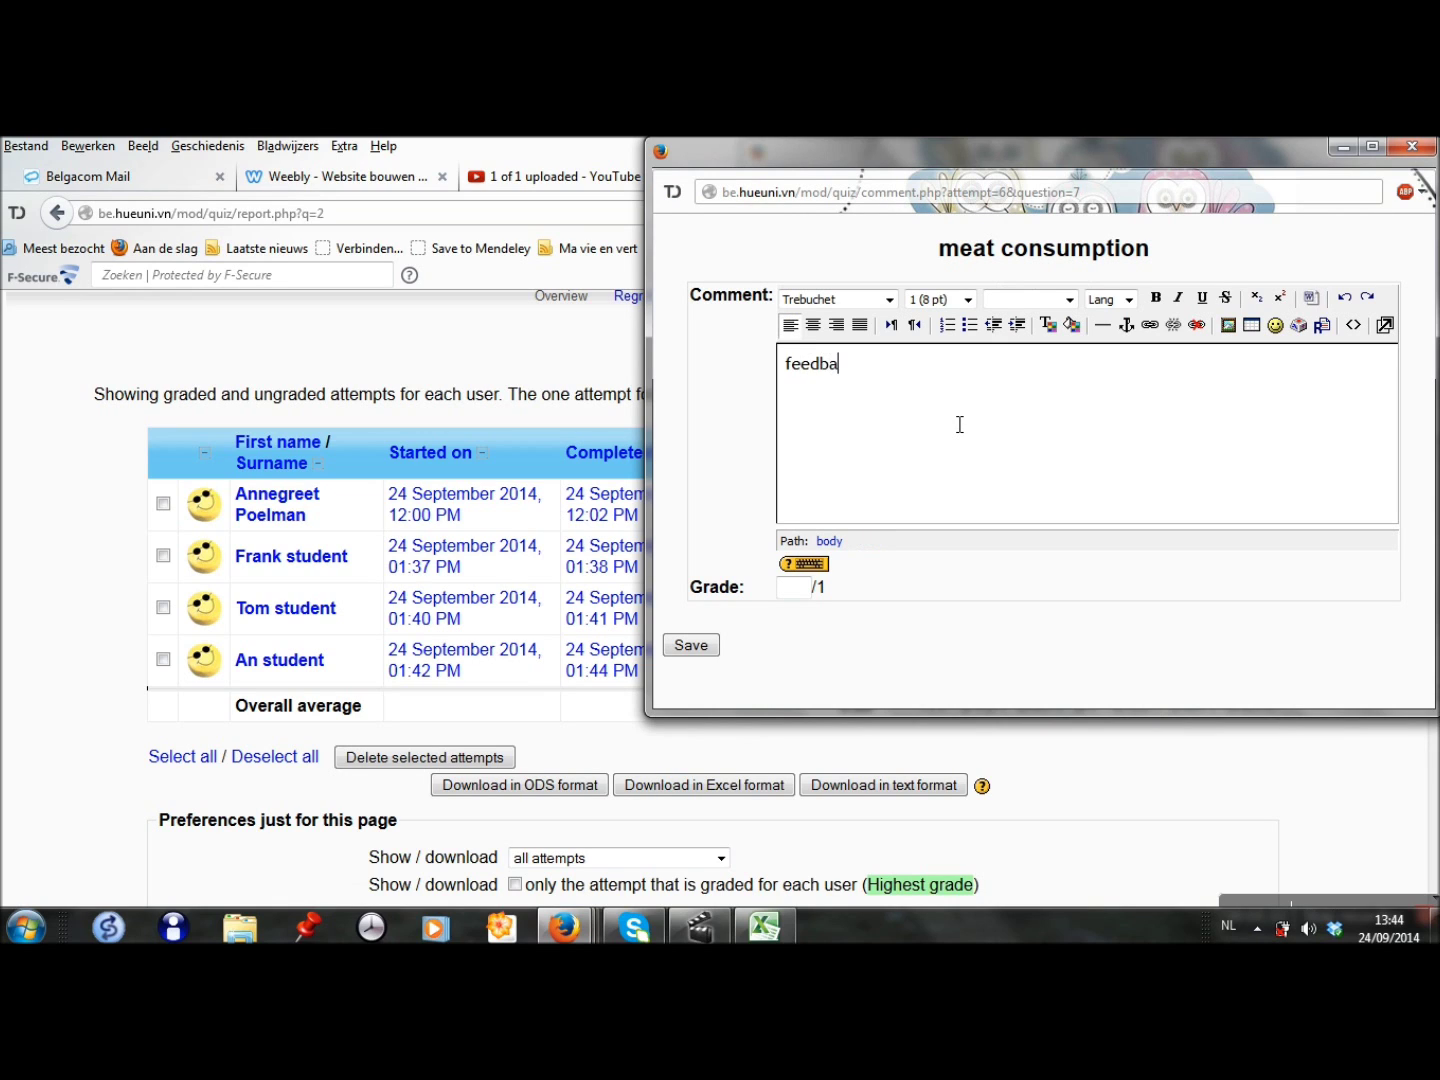
{"action": "type", "text": "ck about the essay"}
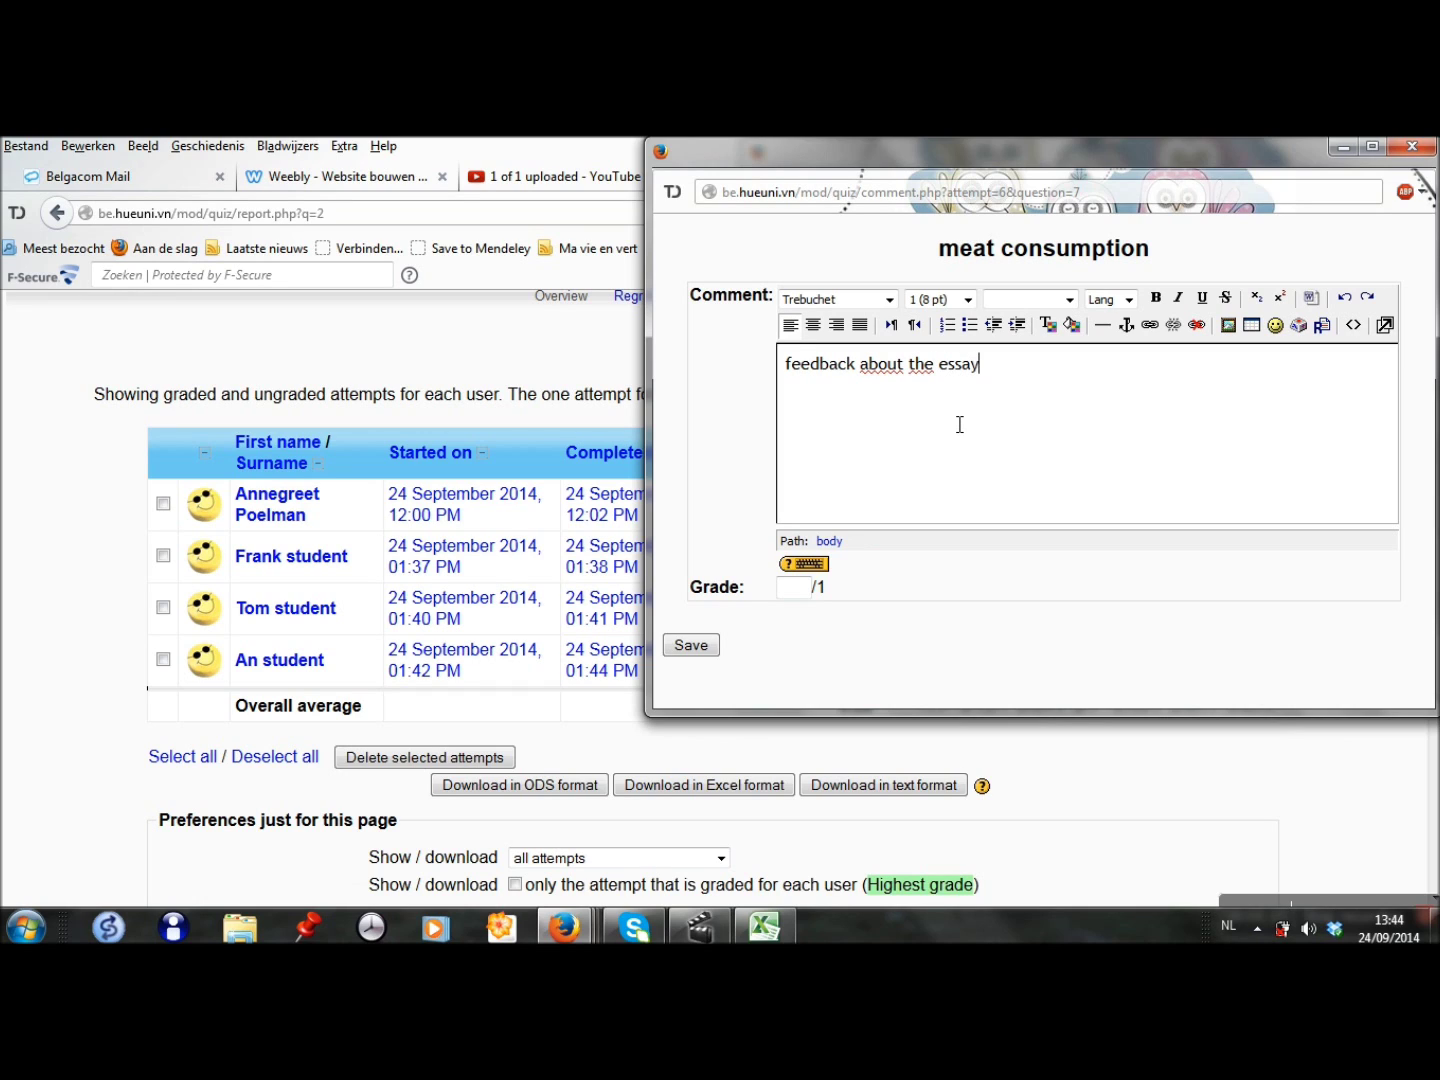
{"action": "left_click", "coordinate": [802, 590]}
{"action": "left_click", "coordinate": [704, 650]}
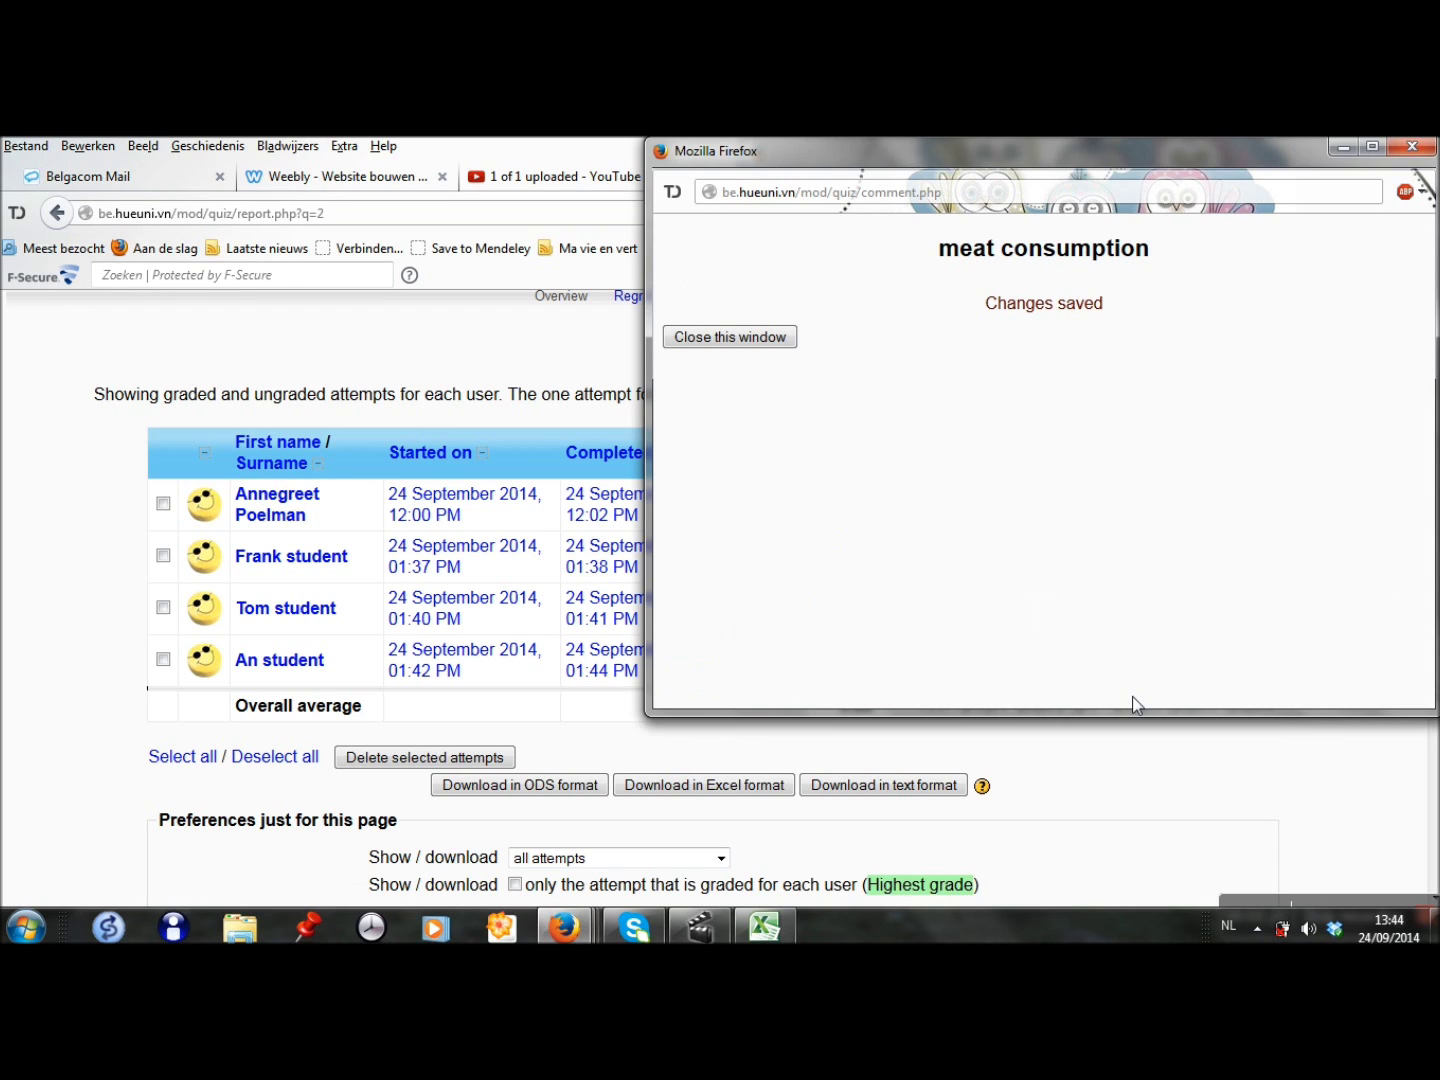
{"action": "left_click", "coordinate": [728, 340]}
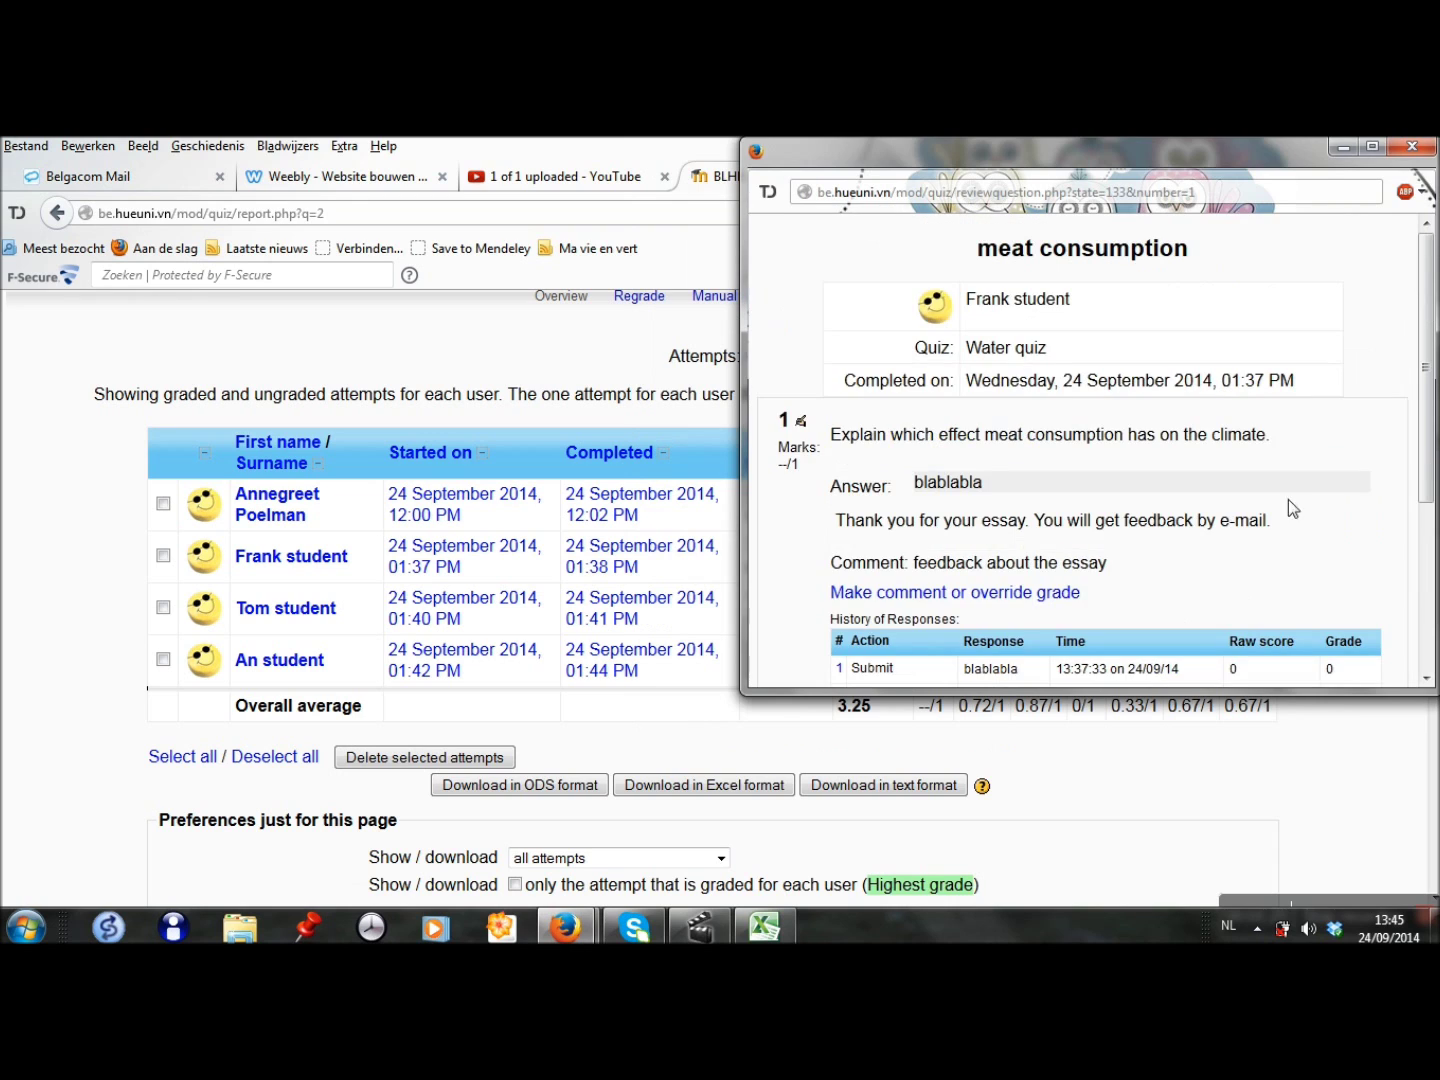
Close the review, reopen that student's question 1 answer to check it, then close it.
{"action": "scroll", "coordinate": [1283, 498], "scroll_direction": "down", "scroll_amount": 3}
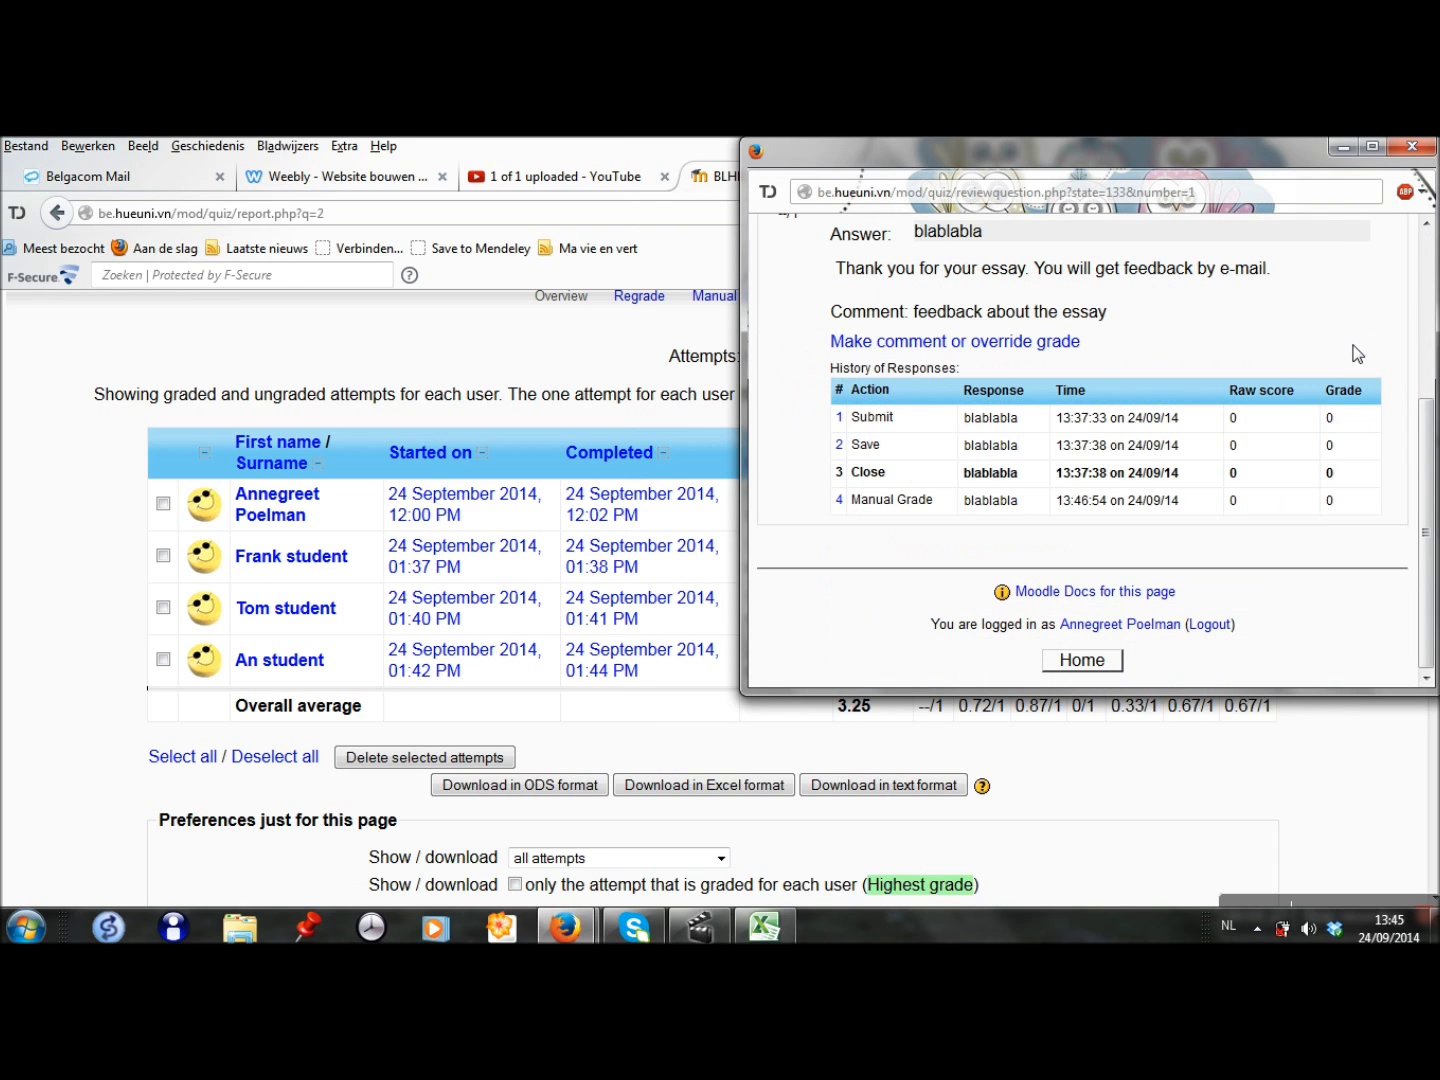
{"action": "left_click", "coordinate": [1412, 146]}
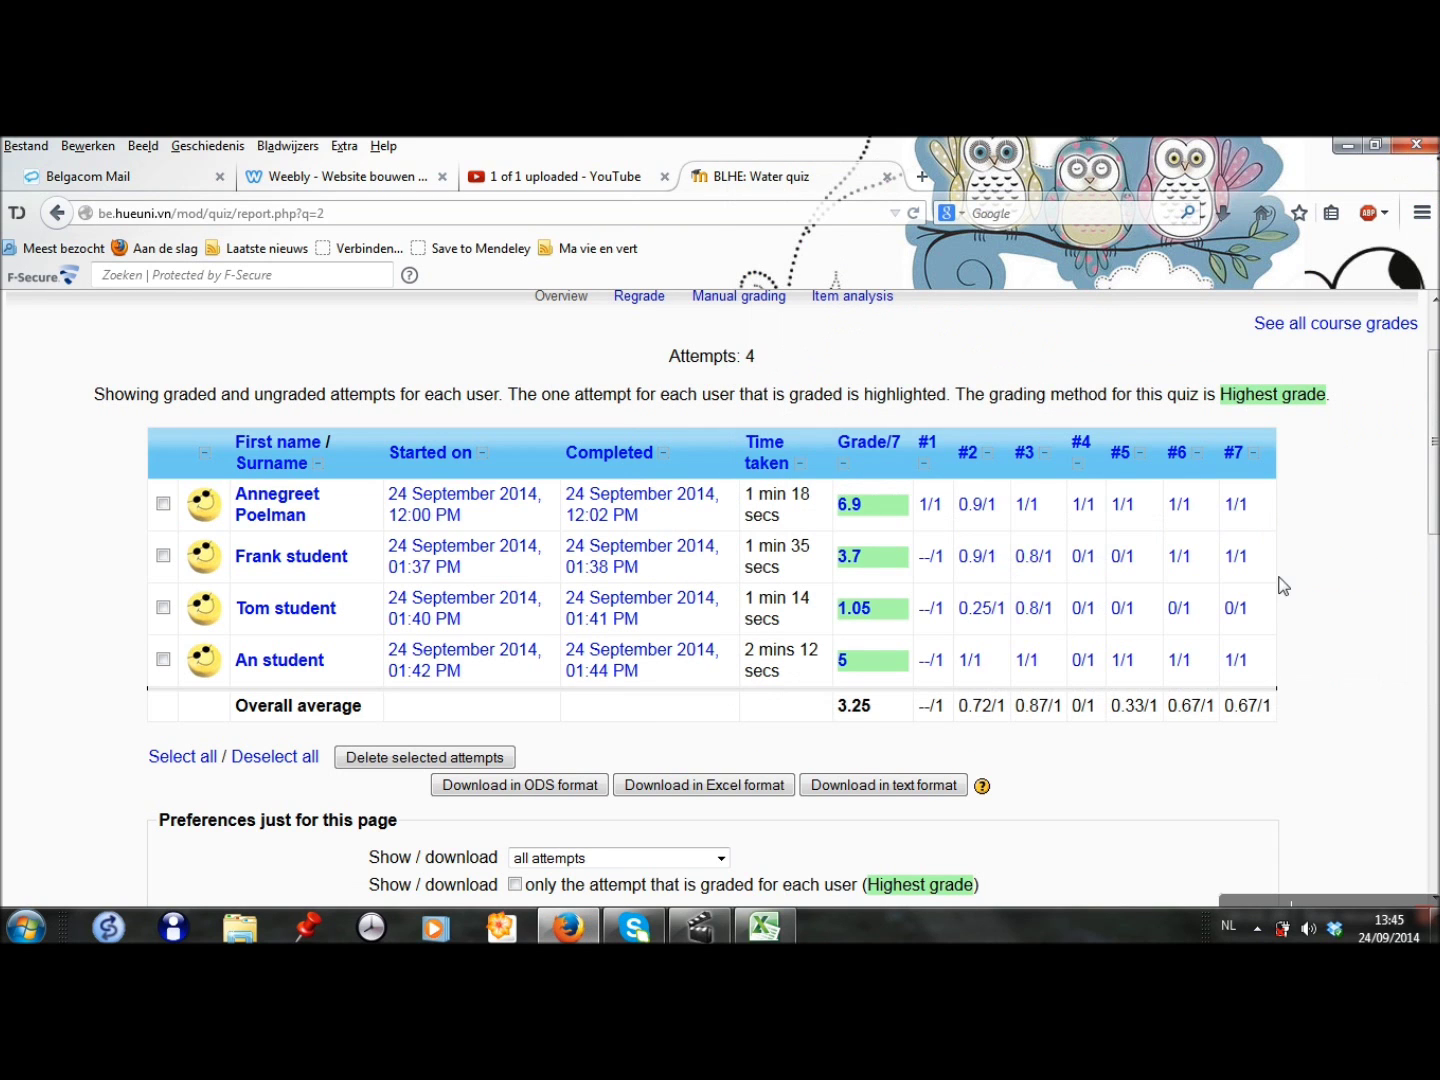
{"action": "left_click", "coordinate": [936, 558]}
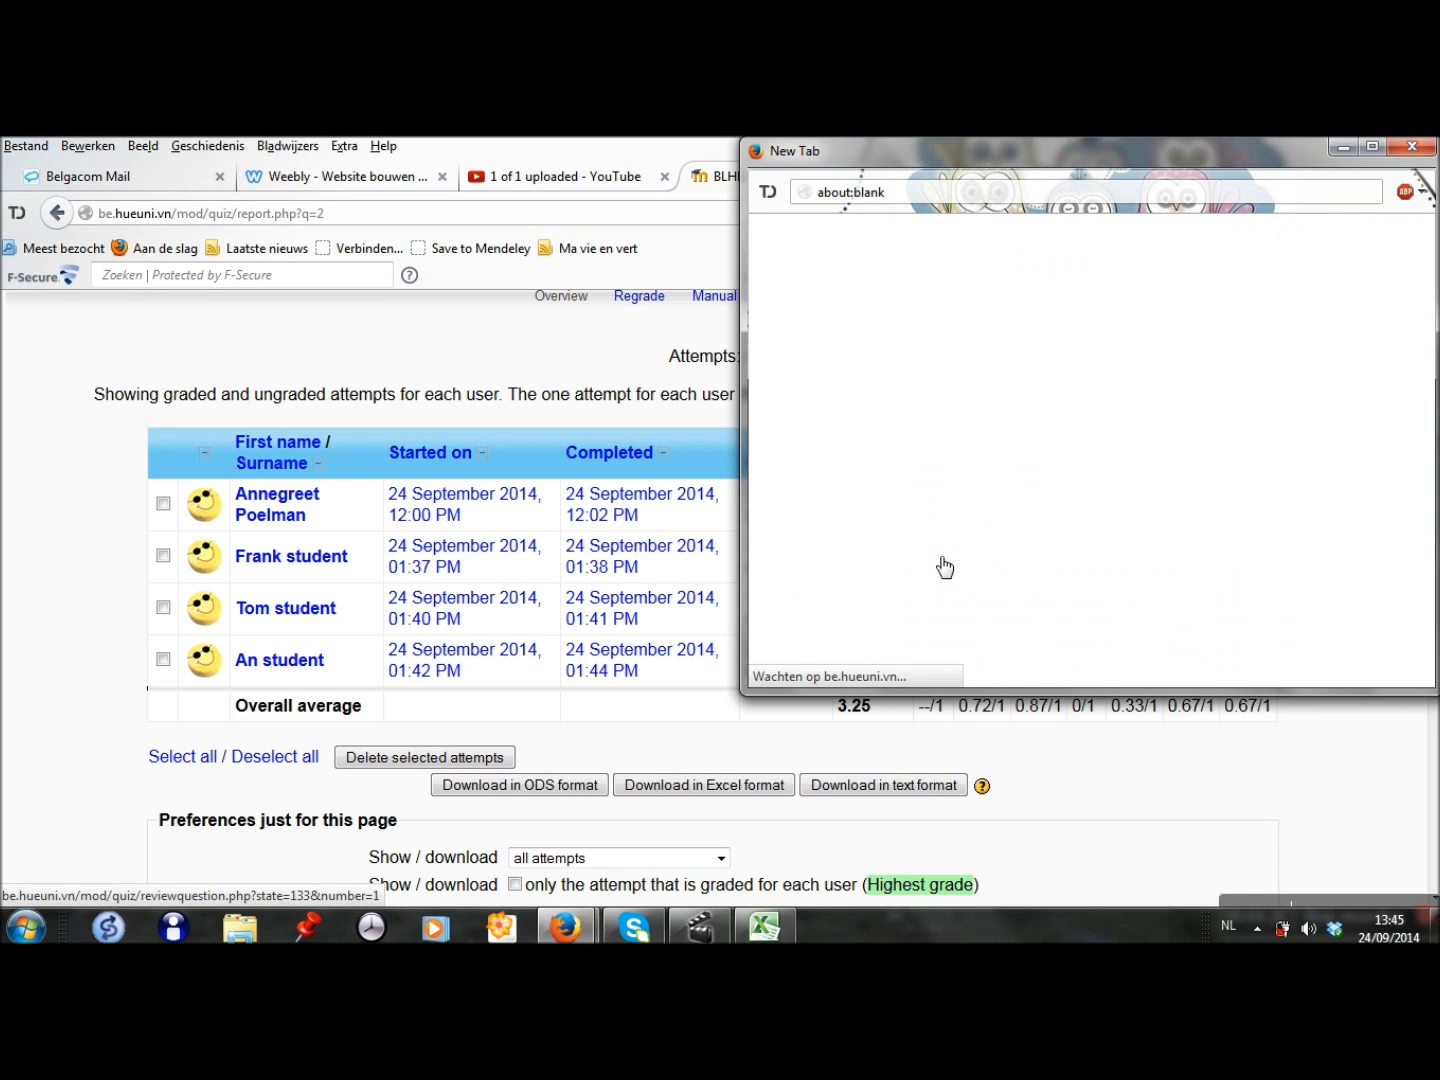
{"action": "left_click", "coordinate": [1412, 148]}
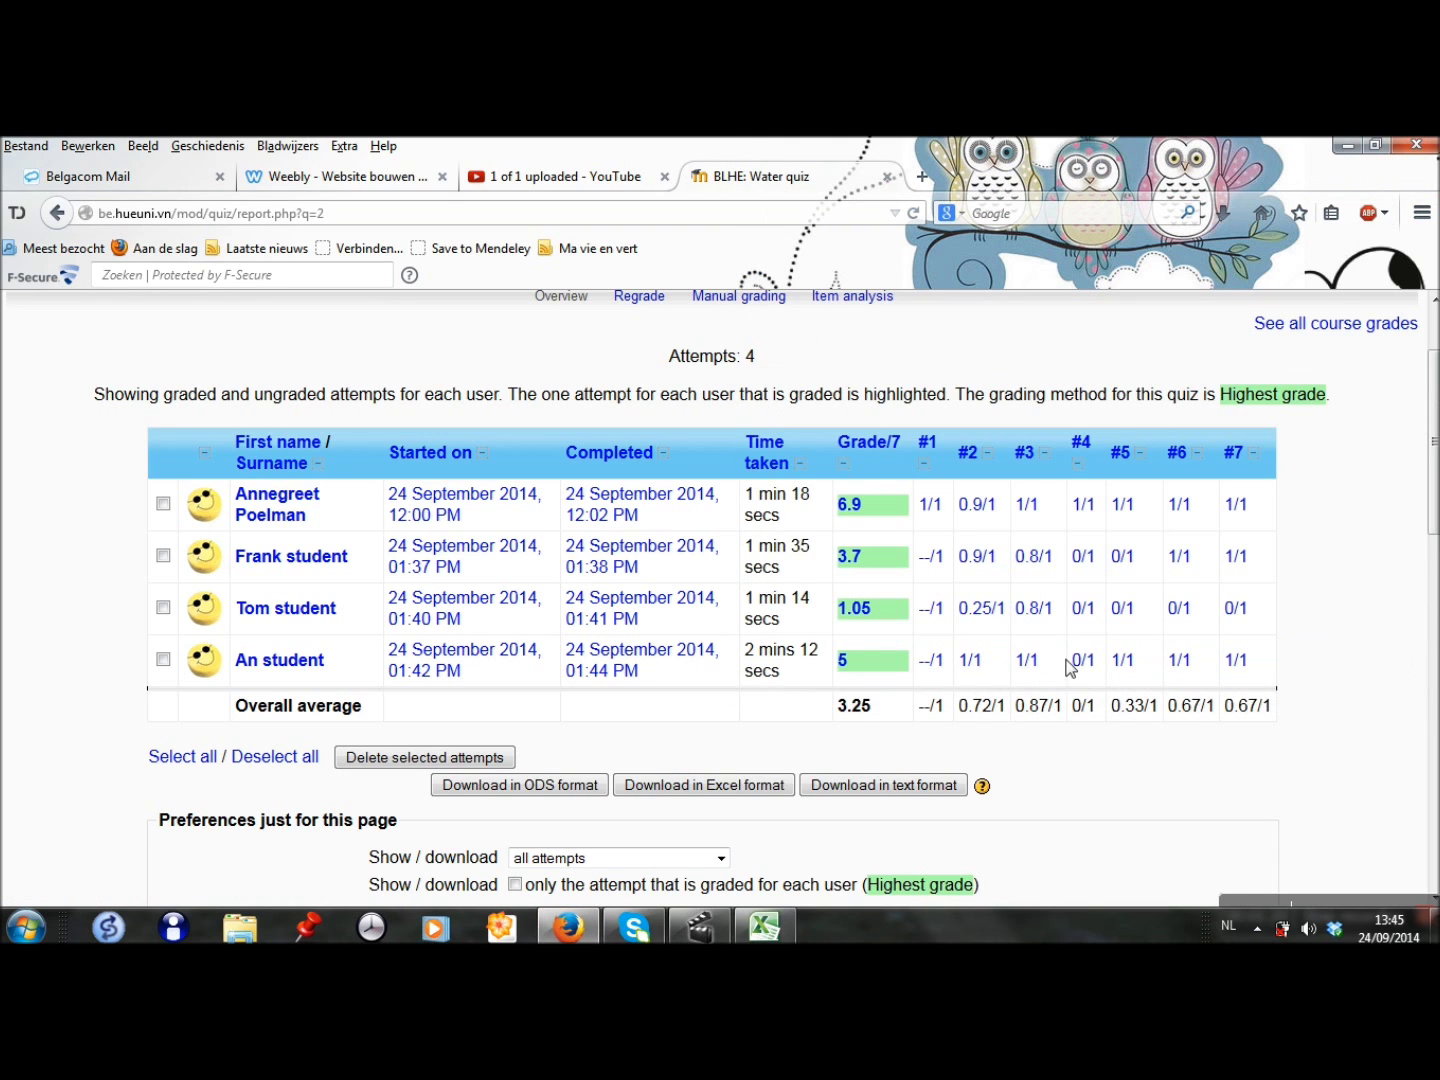
Give the second student's question 1 essay the comment 'Next time better' and grade 0, then close the review.
{"action": "left_click", "coordinate": [940, 617]}
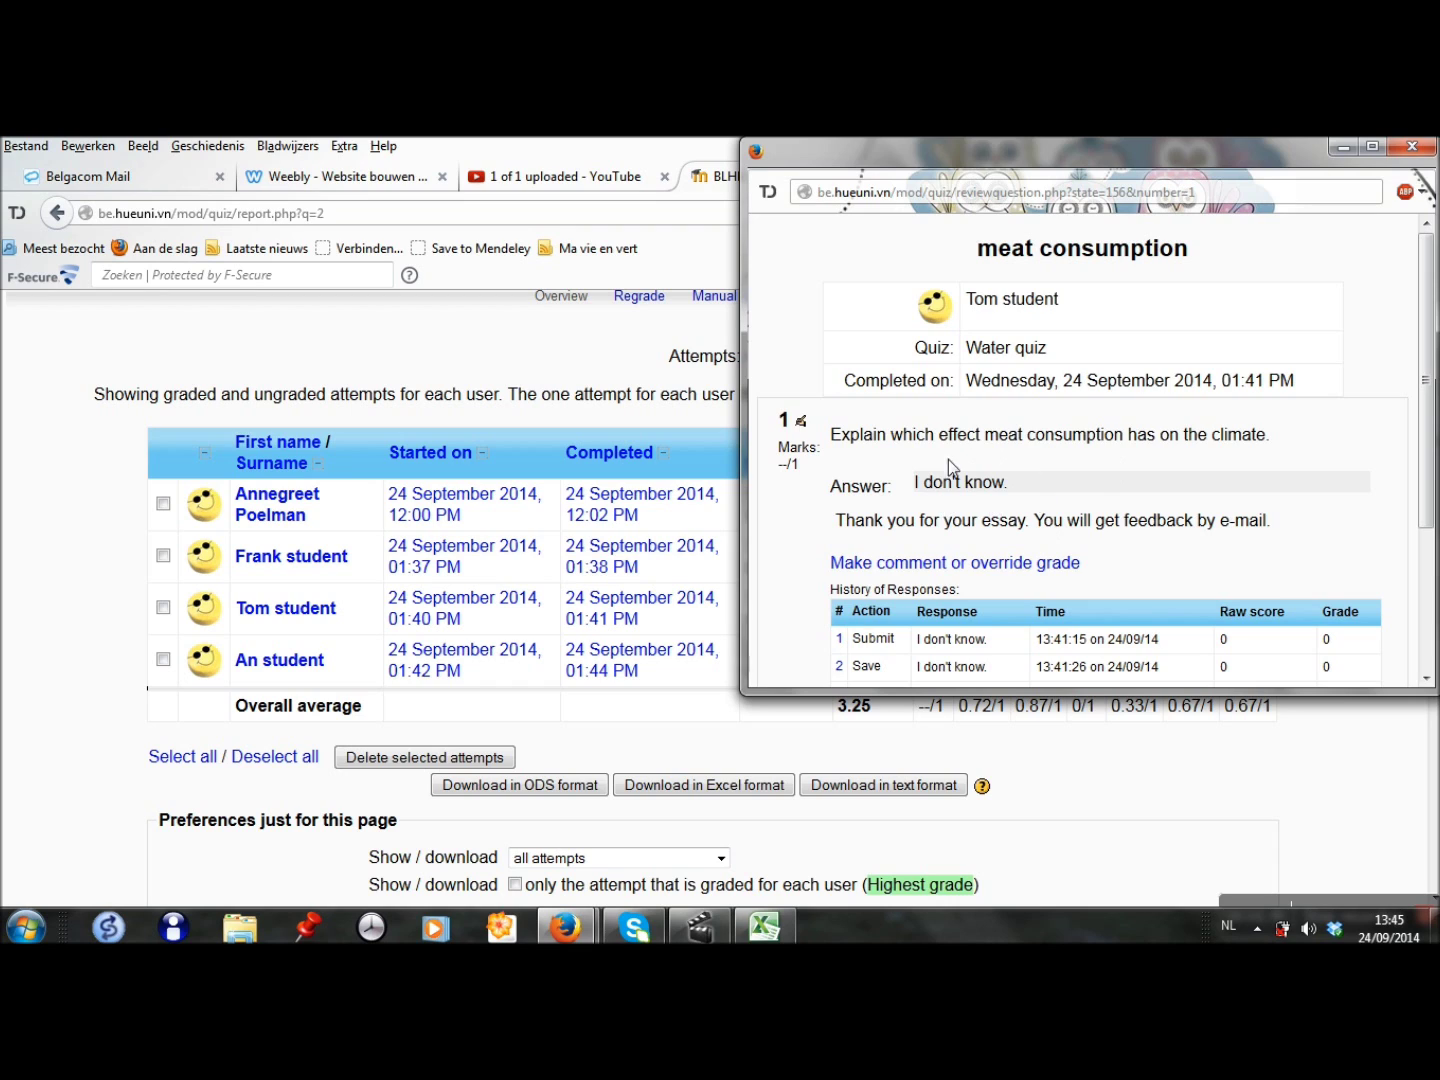
{"action": "left_click", "coordinate": [1030, 561]}
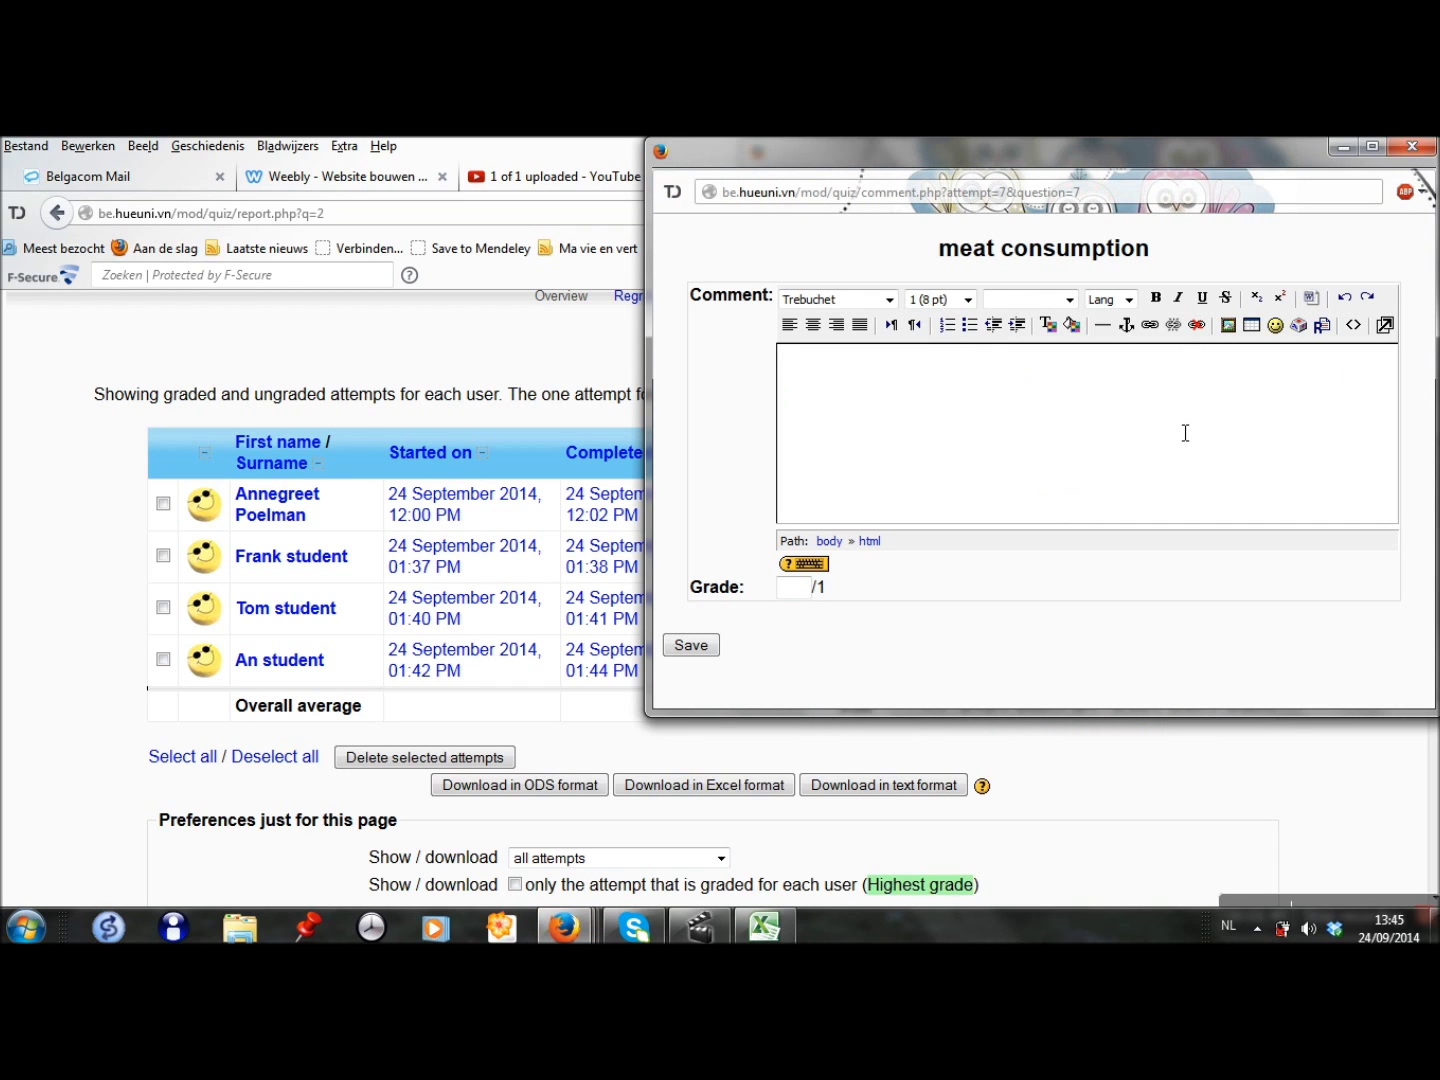
{"action": "type", "text": "Next time better"}
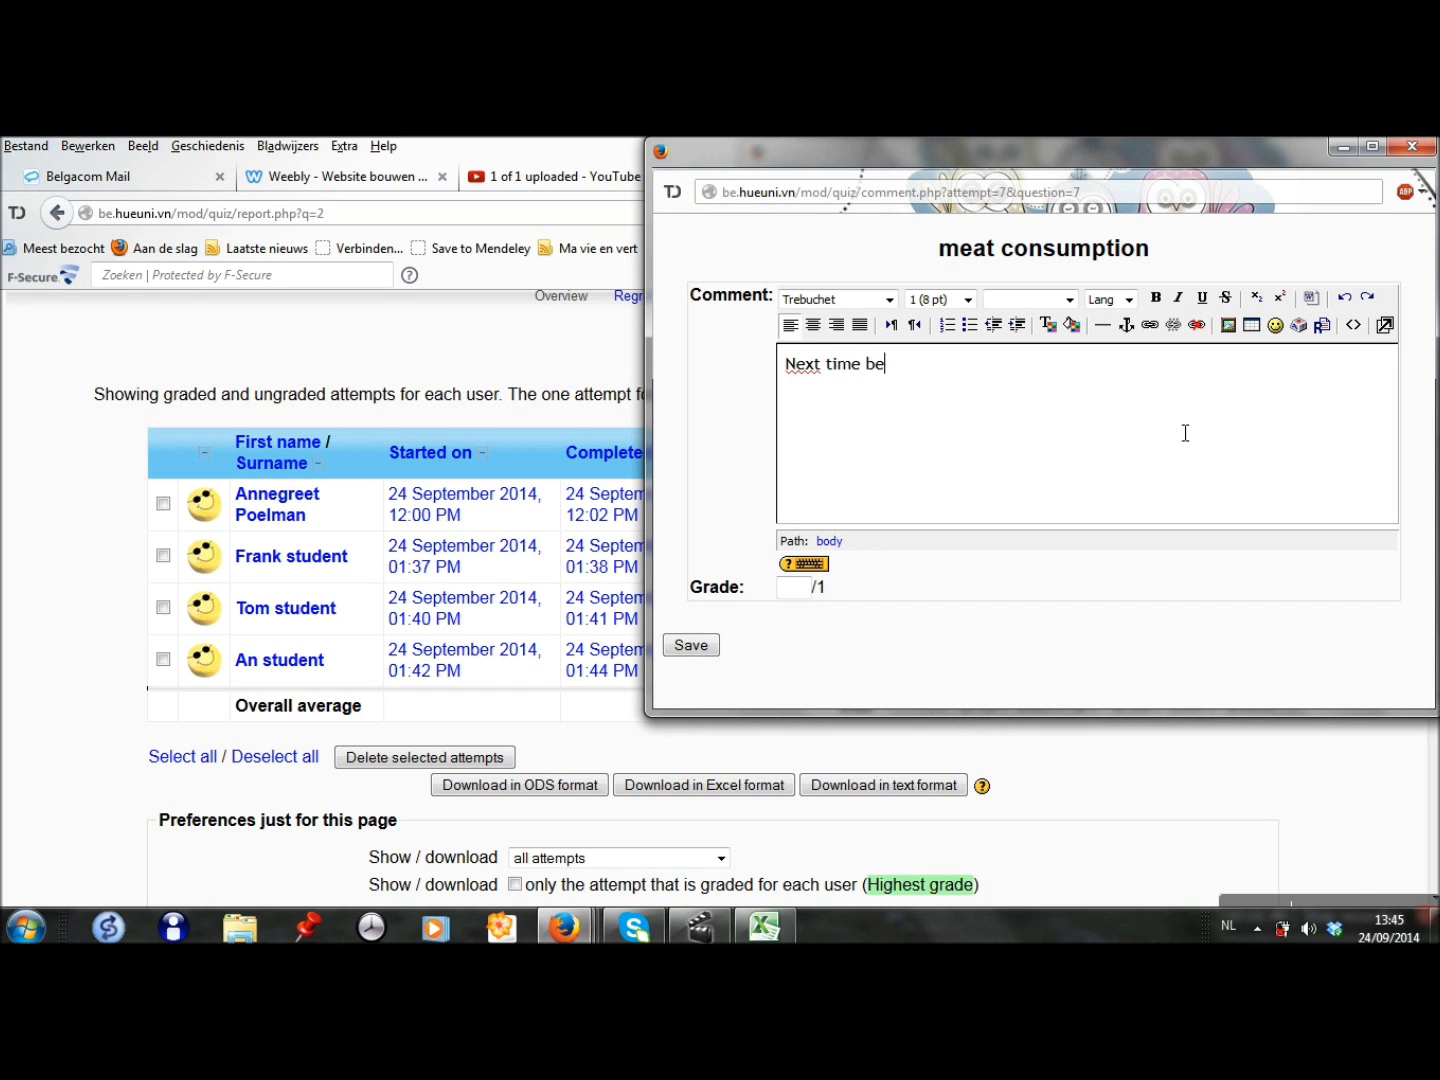
{"action": "left_click", "coordinate": [805, 588]}
{"action": "type", "text": "0"}
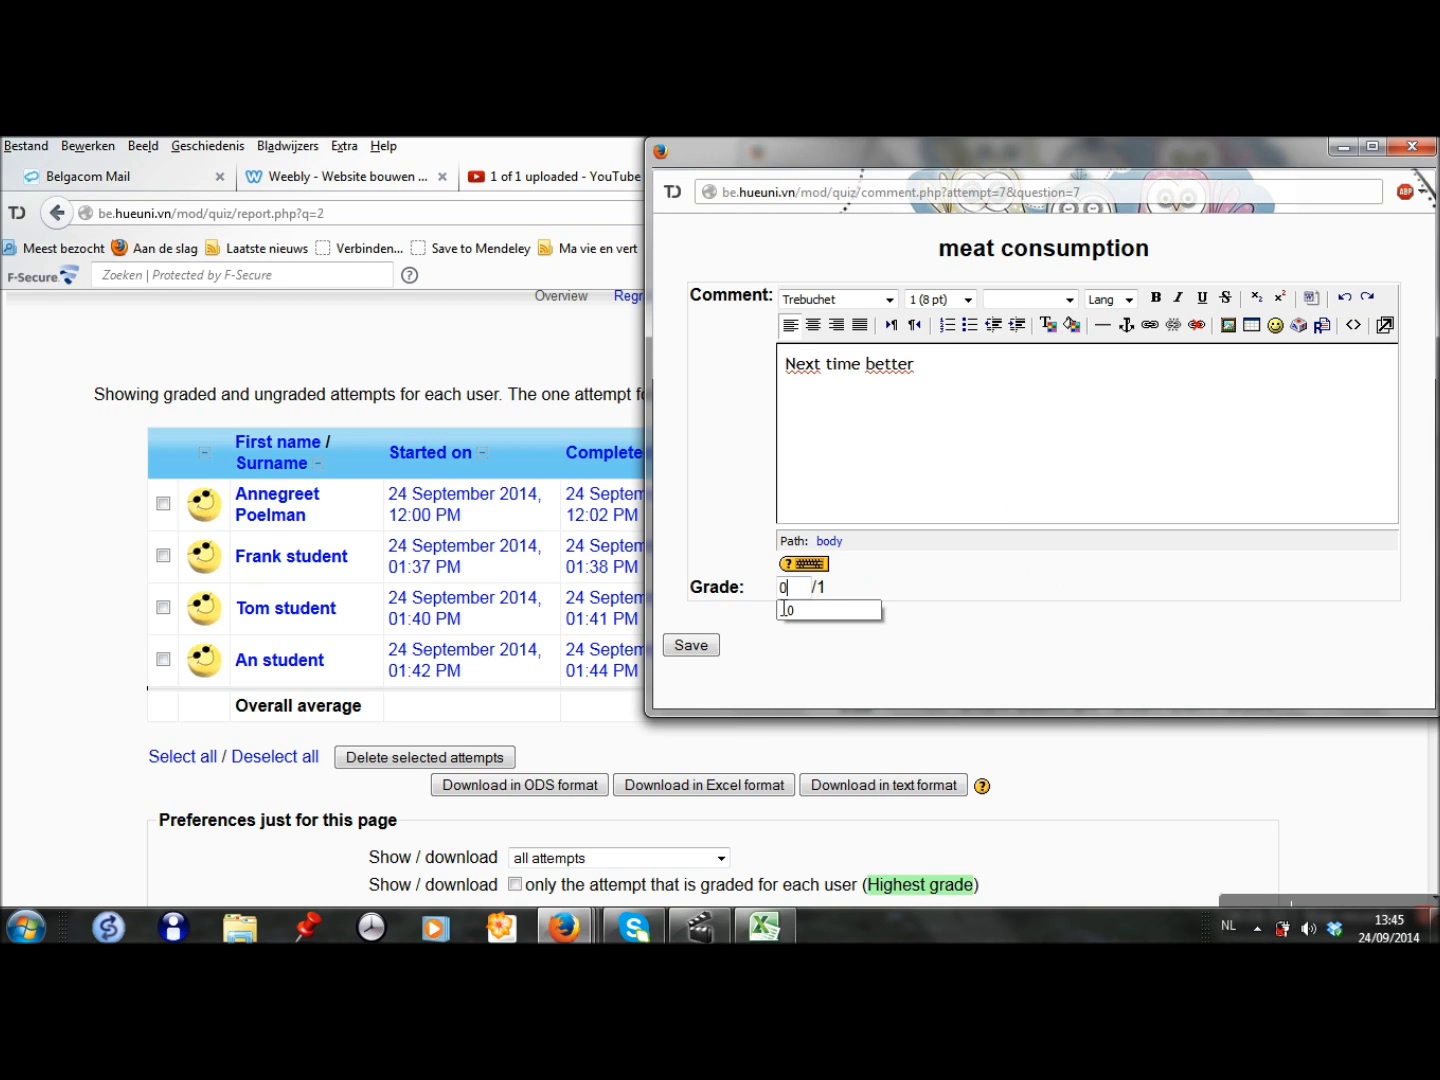
{"action": "left_click", "coordinate": [692, 645]}
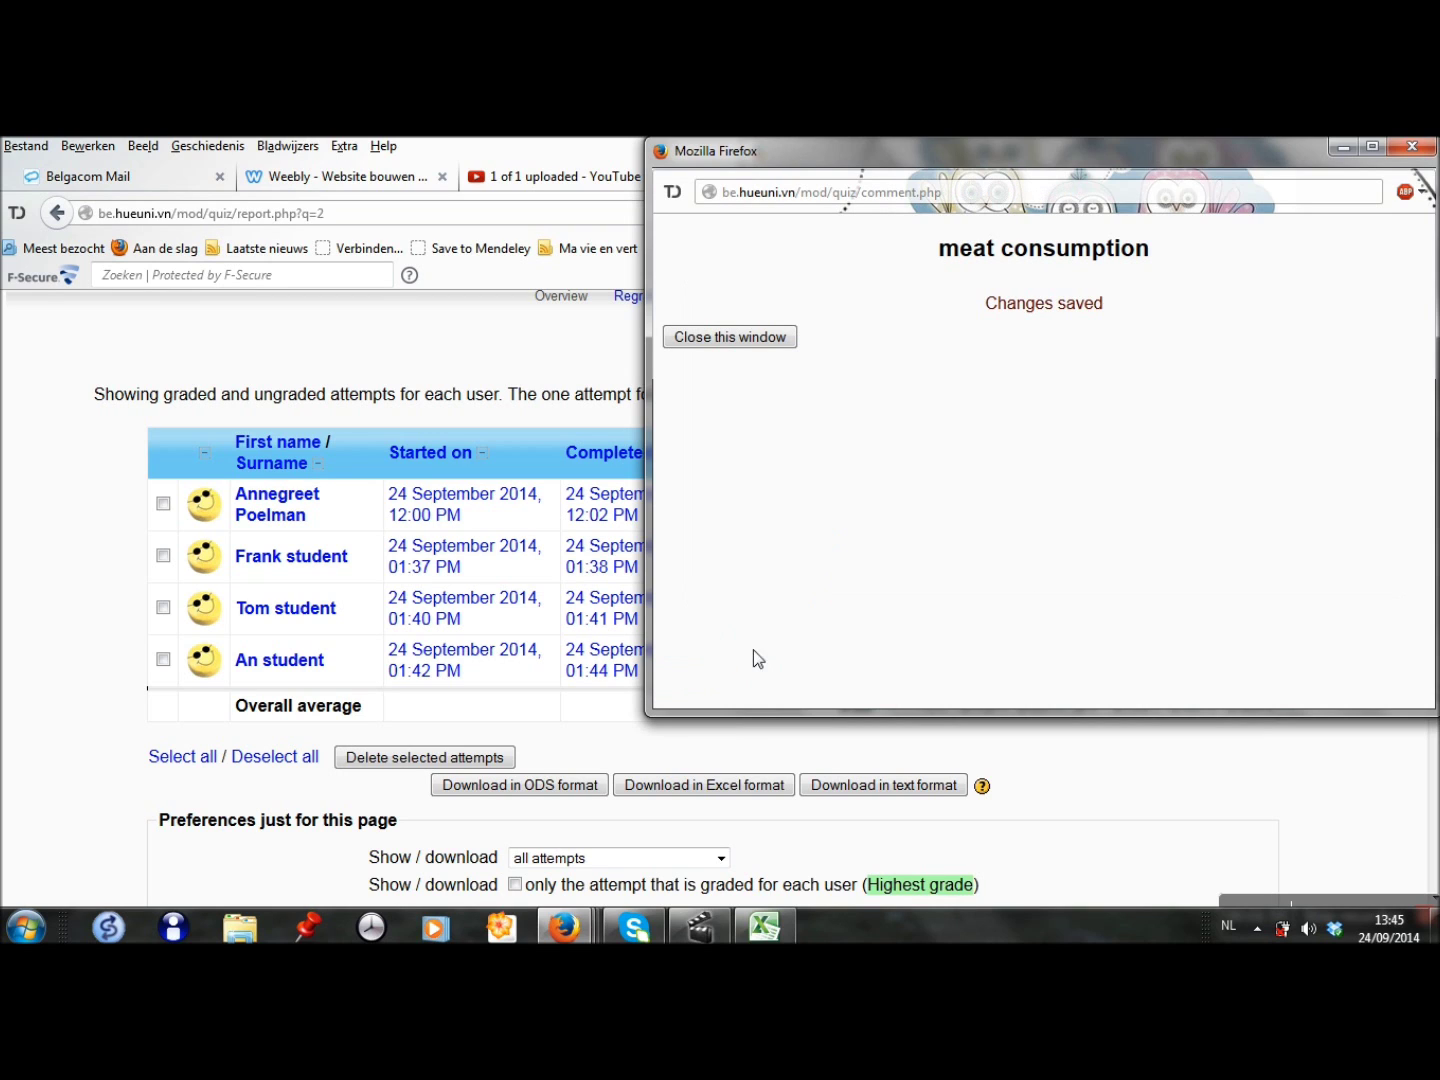
{"action": "left_click", "coordinate": [761, 342]}
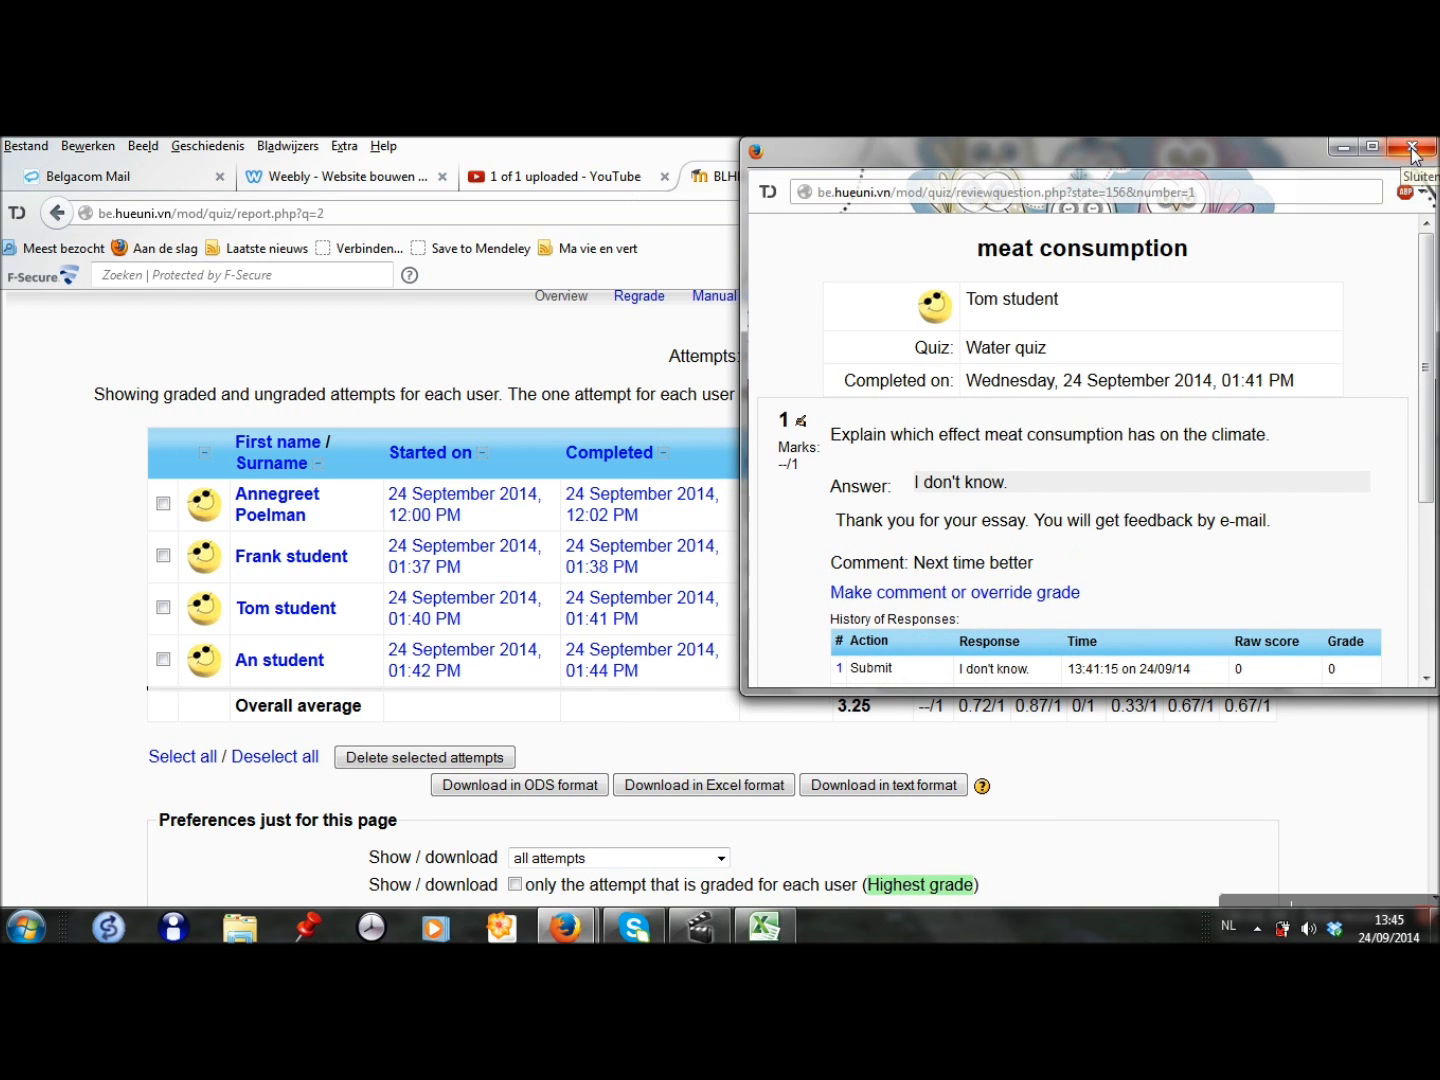
{"action": "scroll", "coordinate": [1289, 313], "scroll_direction": "down", "scroll_amount": 5}
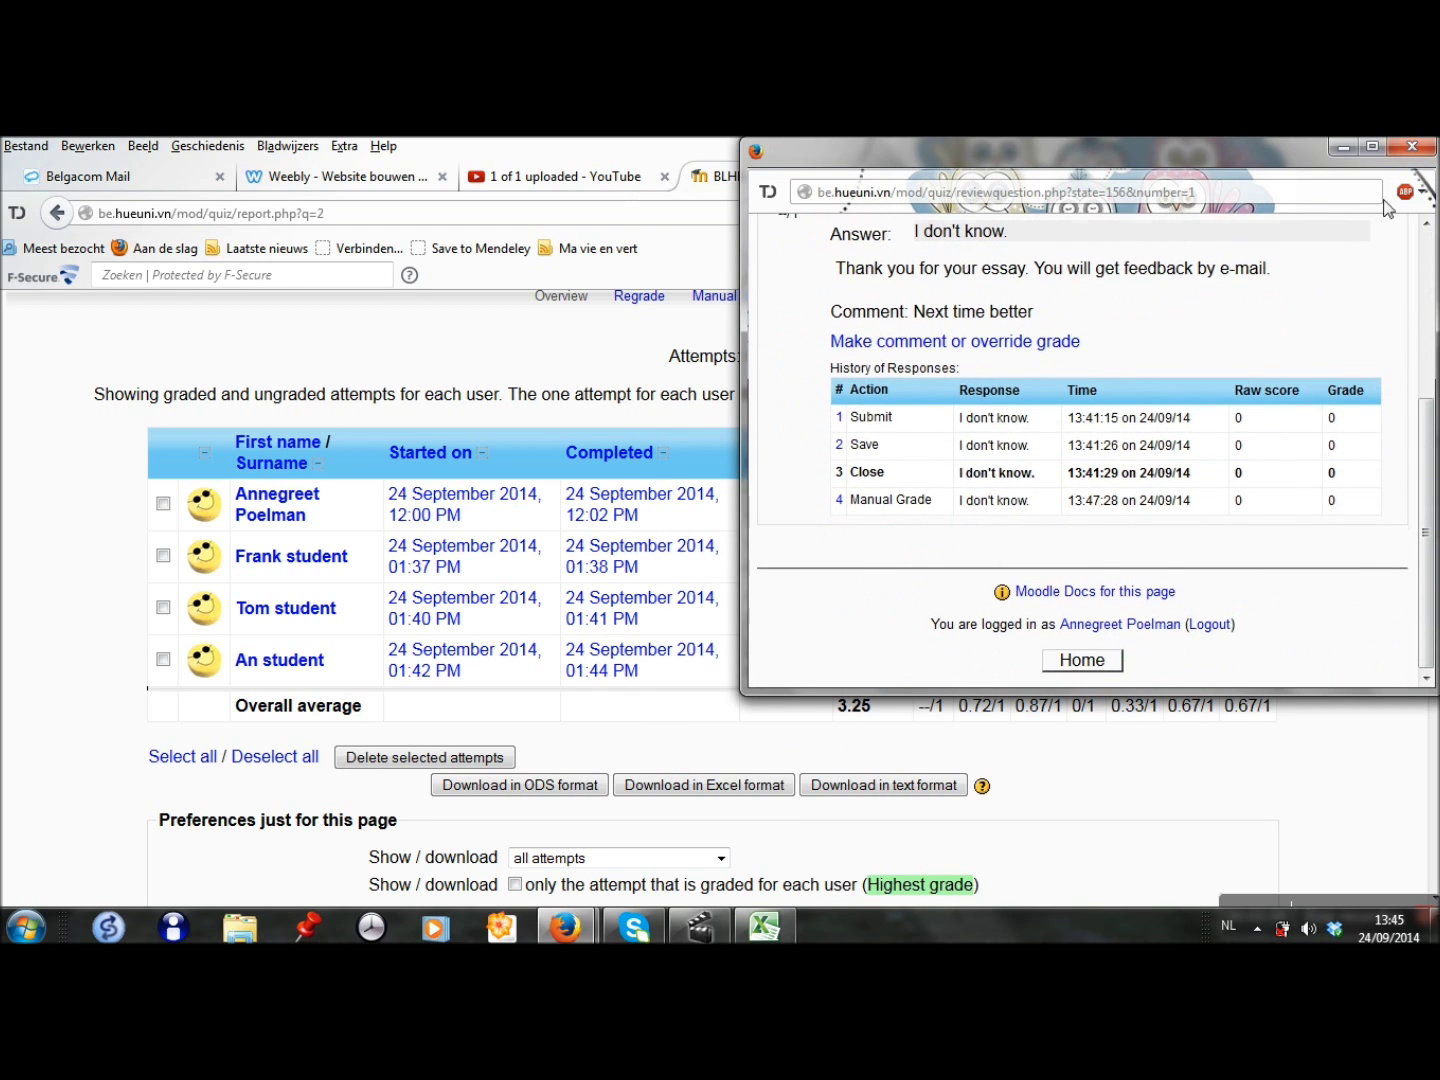
{"action": "left_click", "coordinate": [1411, 147]}
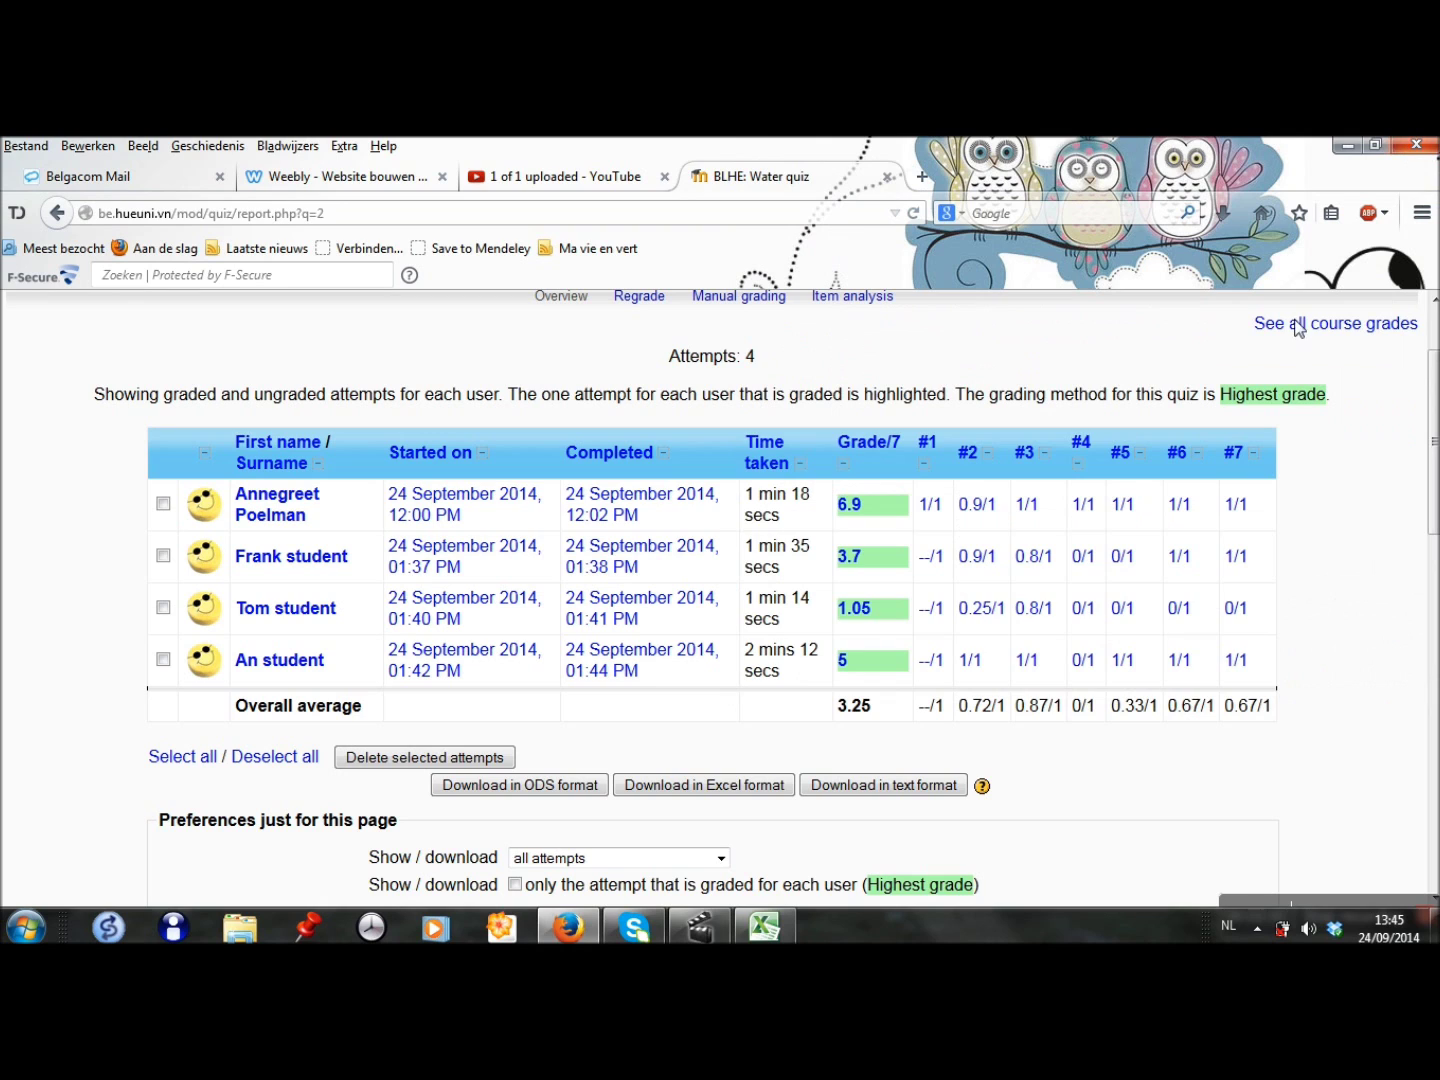
Comment 'very good' and grade 1 on the last student's question 1 essay, then close the review window.
{"action": "left_click", "coordinate": [936, 662]}
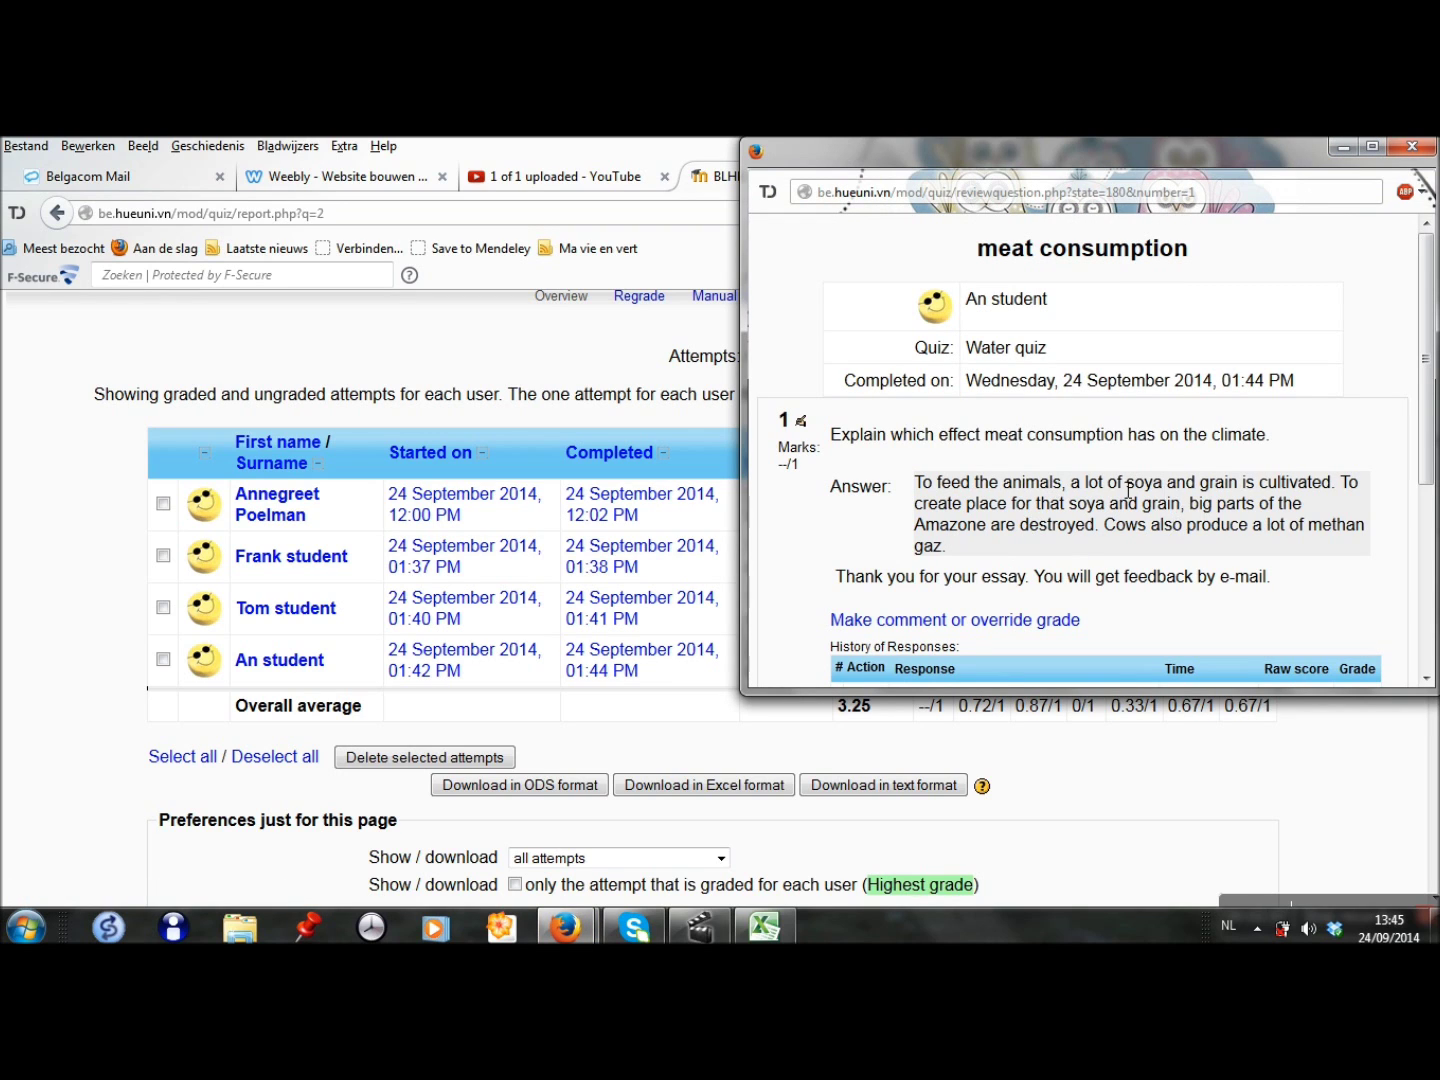
{"action": "scroll", "coordinate": [1124, 492], "scroll_direction": "down", "scroll_amount": 2}
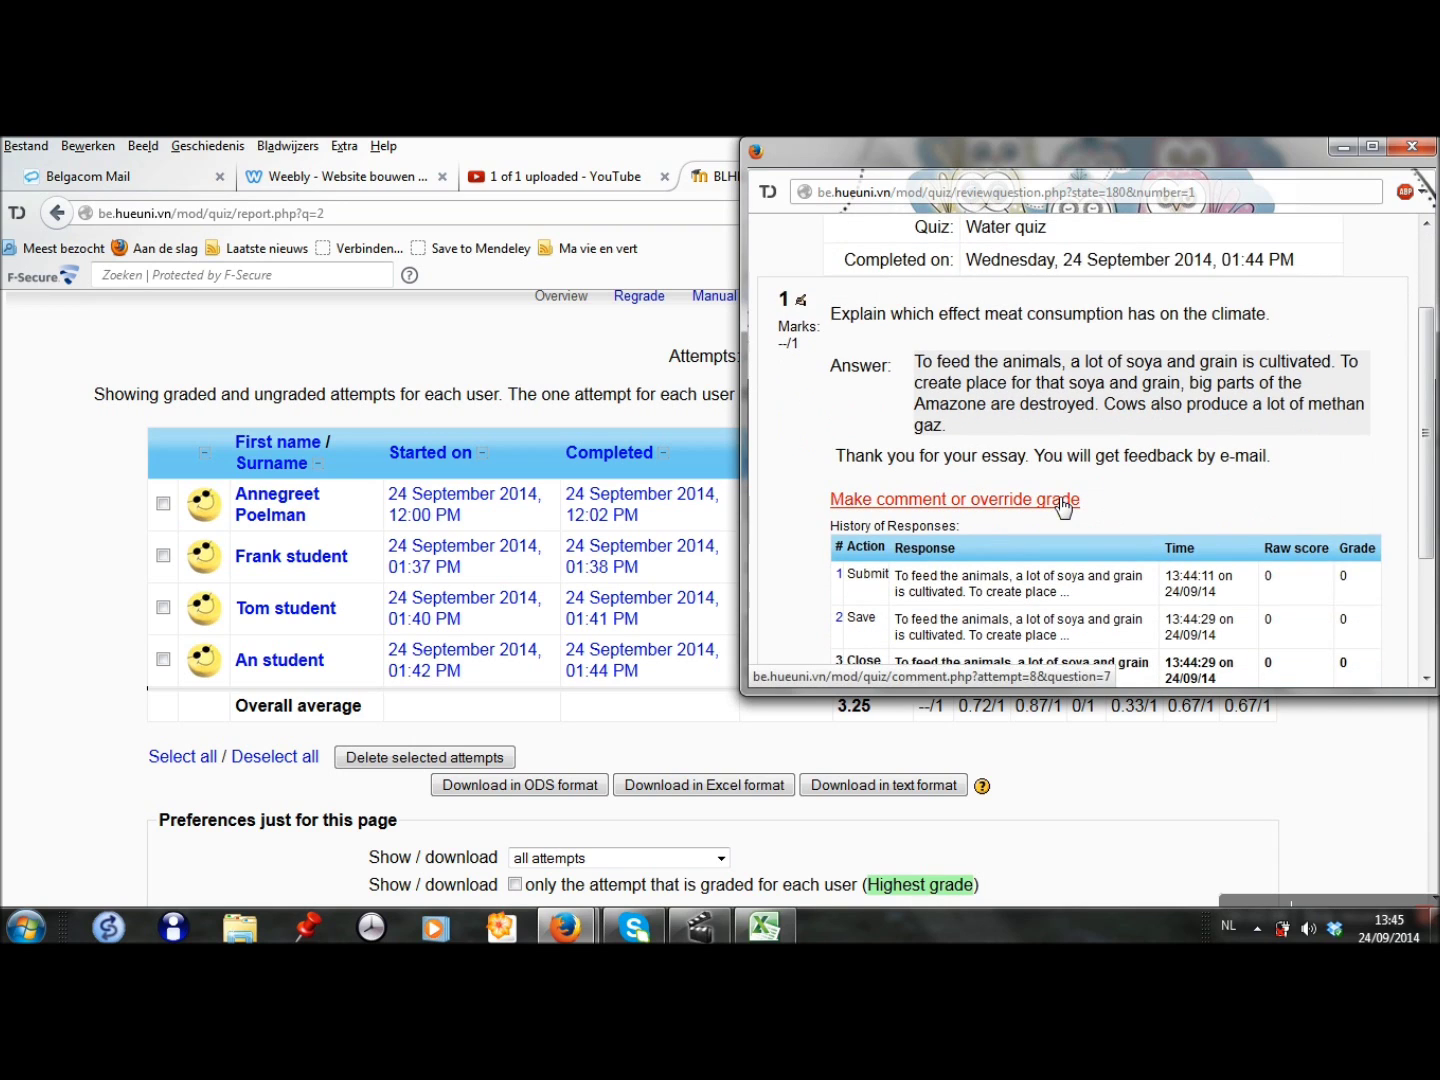
{"action": "left_click", "coordinate": [1067, 501]}
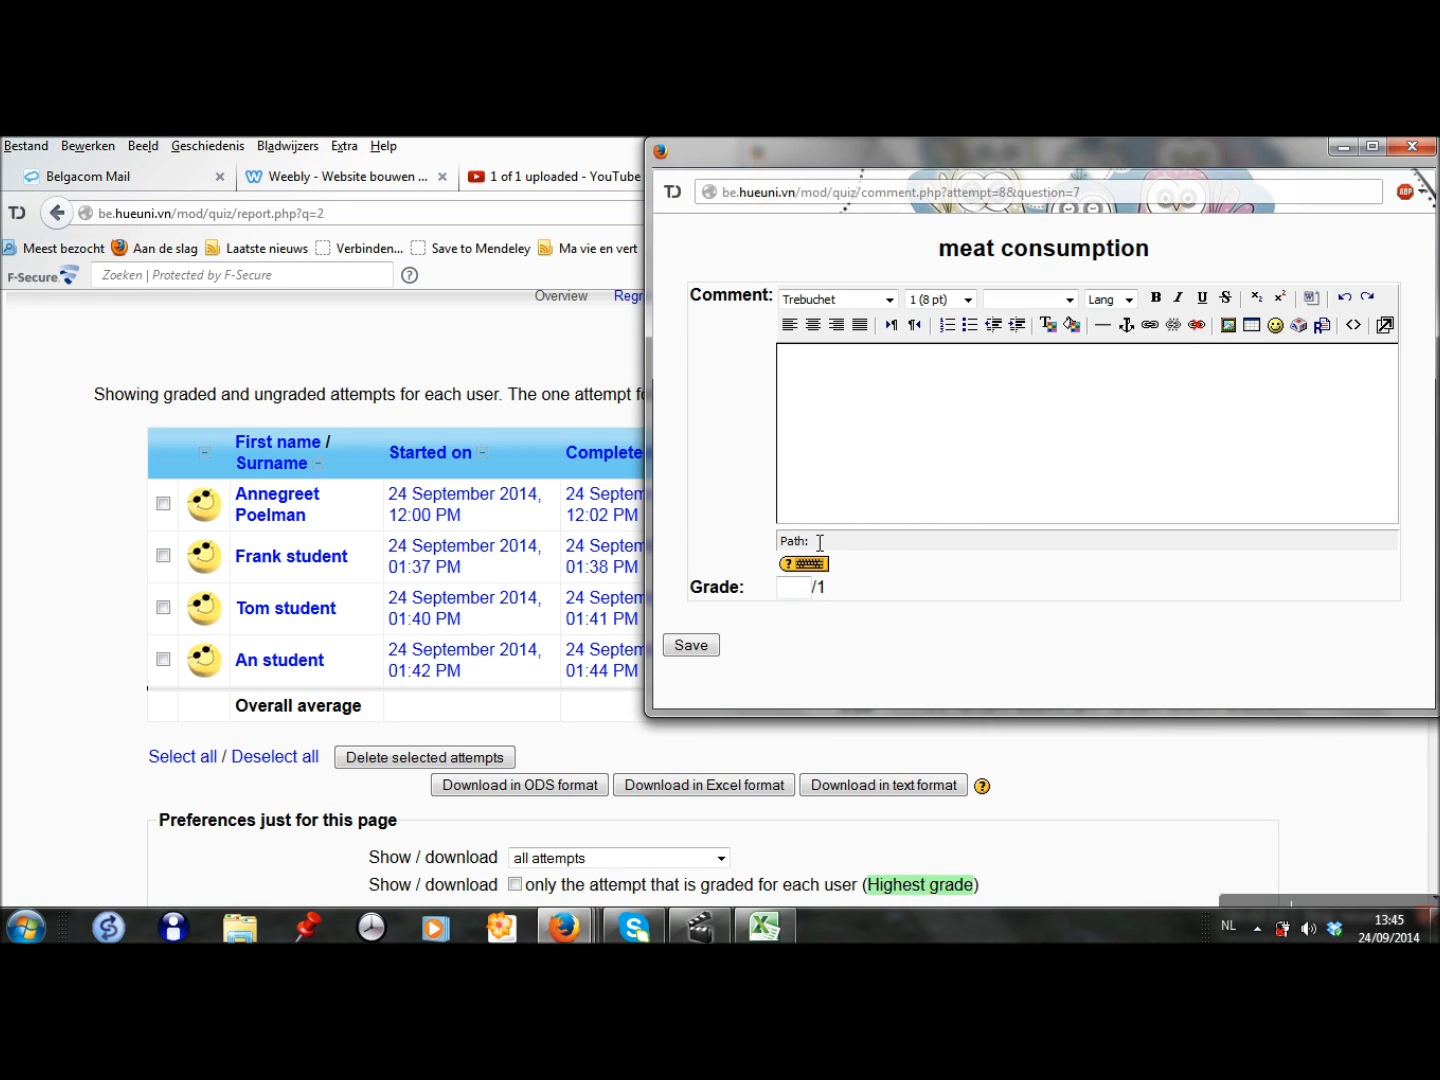
{"action": "left_click", "coordinate": [893, 441]}
{"action": "type", "text": "veru "}
{"action": "type", "text": "good"}
{"action": "key", "text": "BackSpace"}
{"action": "key", "text": "BackSpace"}
{"action": "key", "text": "BackSpace"}
{"action": "key", "text": "BackSpace"}
{"action": "type", "text": "good"}
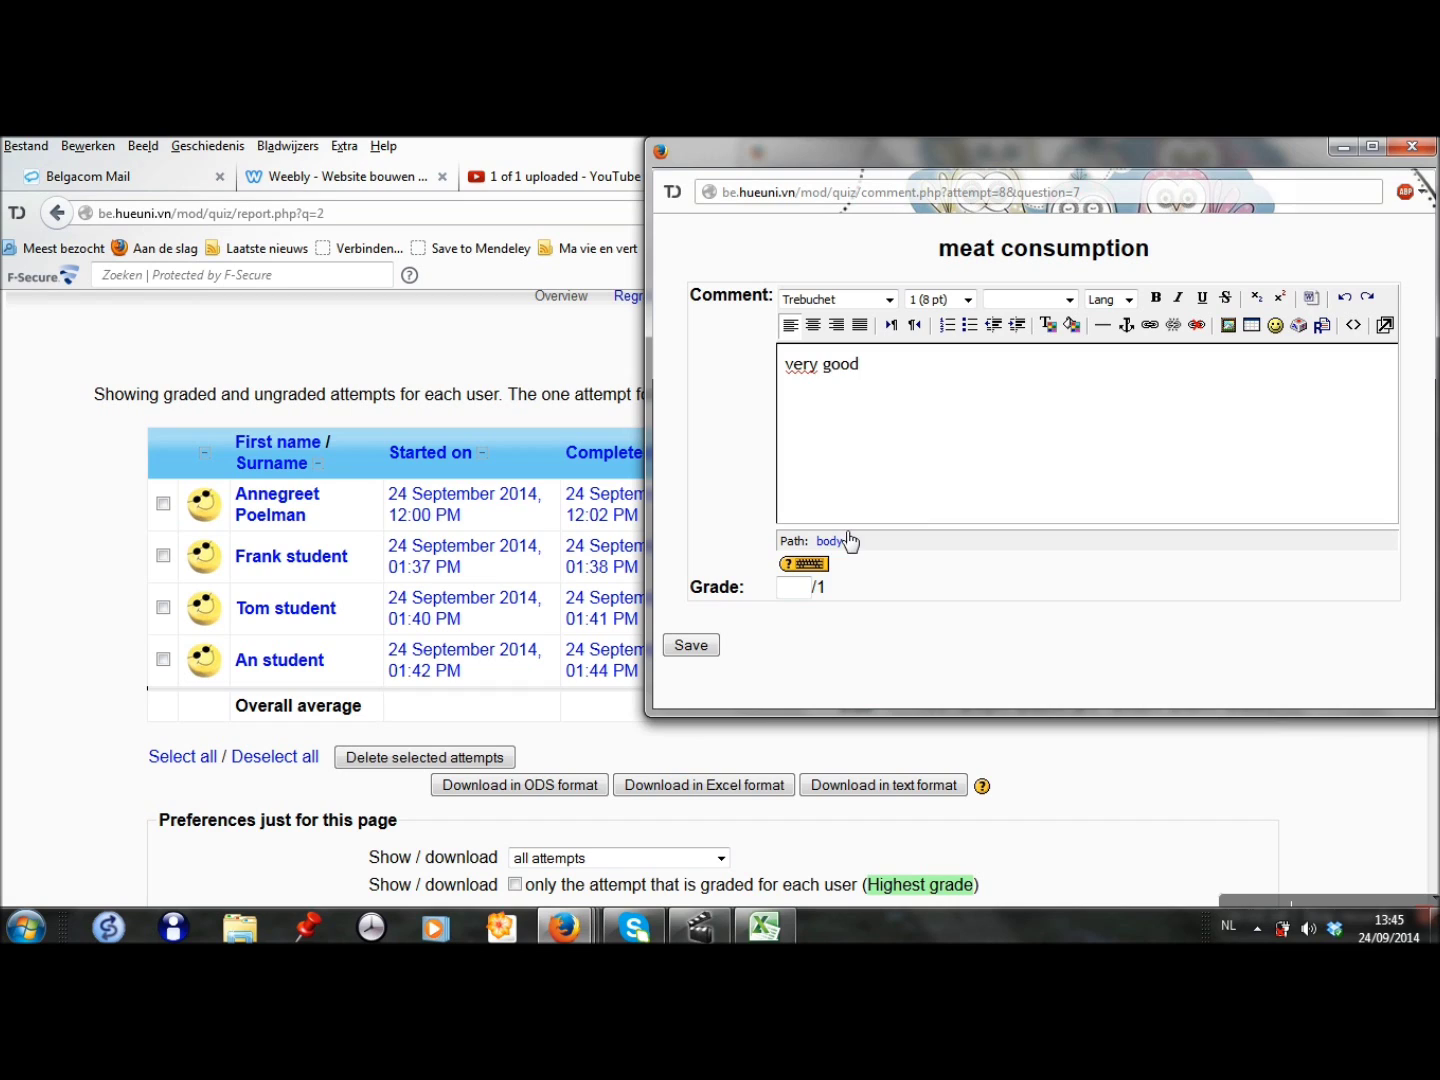
{"action": "left_click", "coordinate": [794, 587]}
{"action": "type", "text": "1"}
{"action": "left_click", "coordinate": [690, 645]}
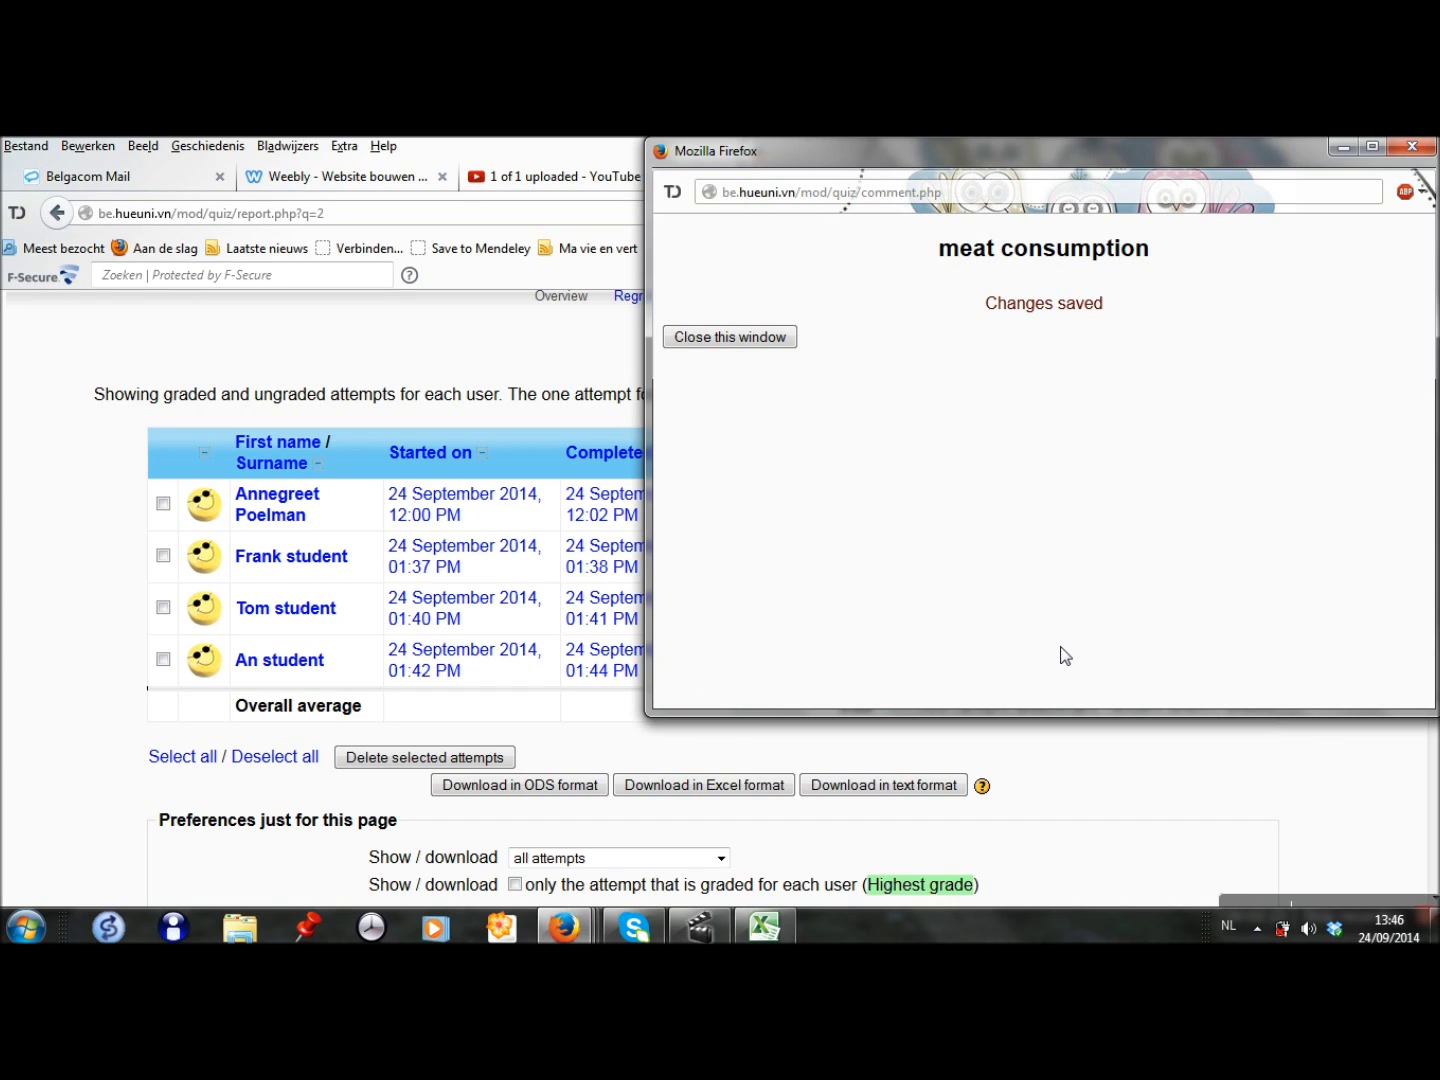
{"action": "left_click", "coordinate": [761, 337]}
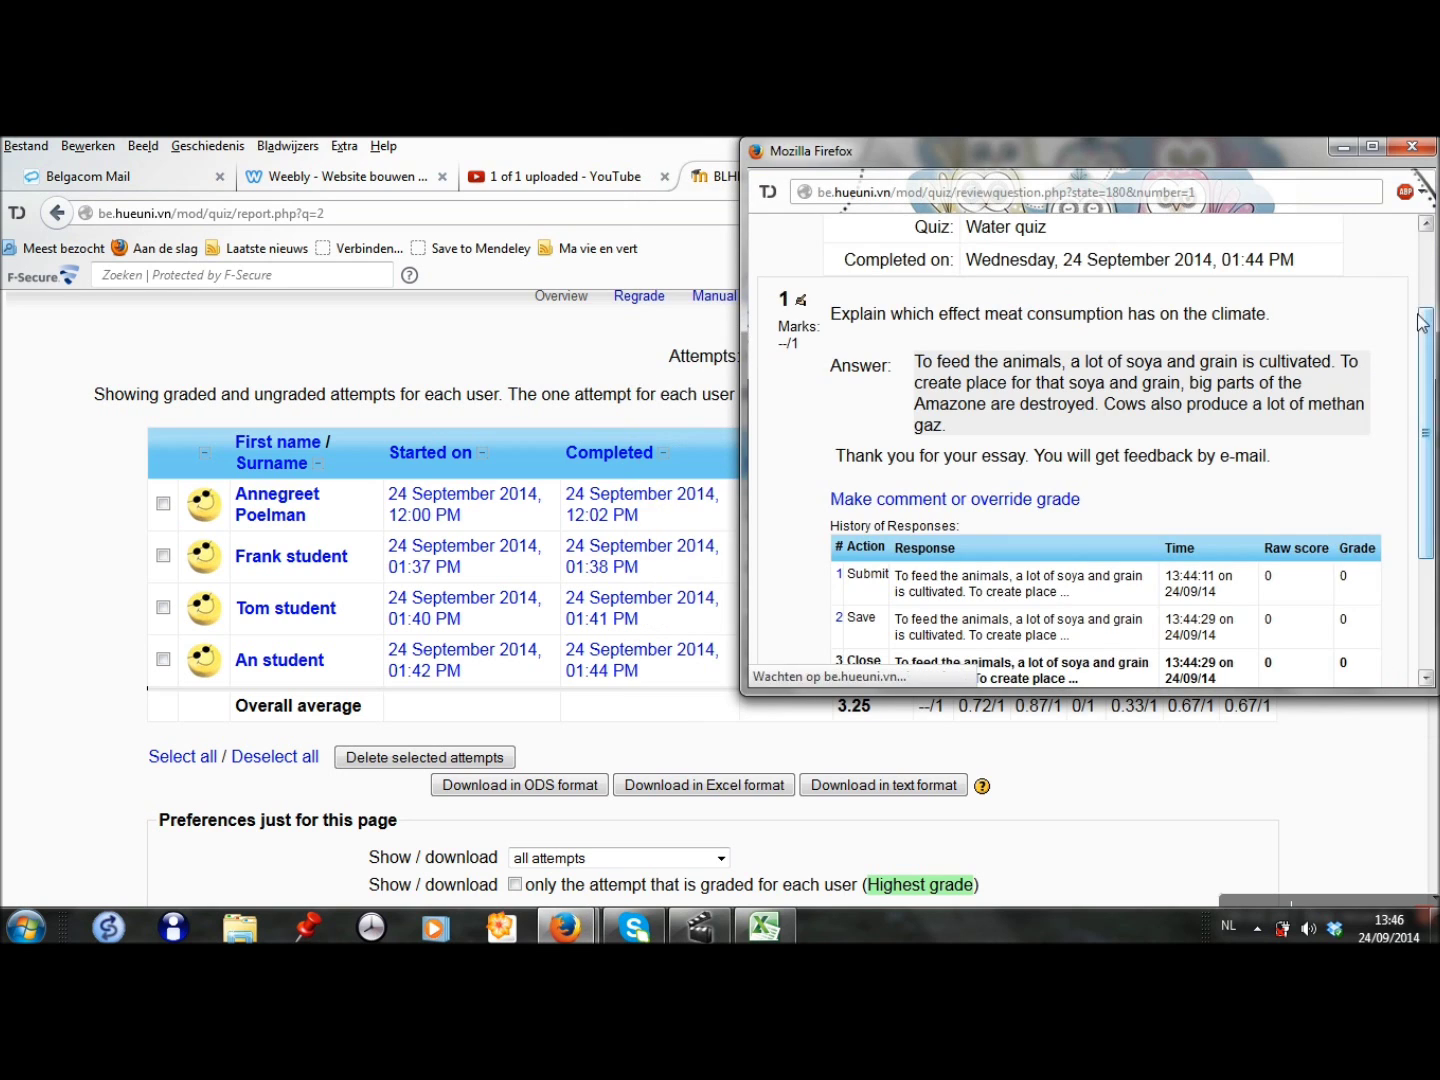
{"action": "left_click", "coordinate": [1427, 149]}
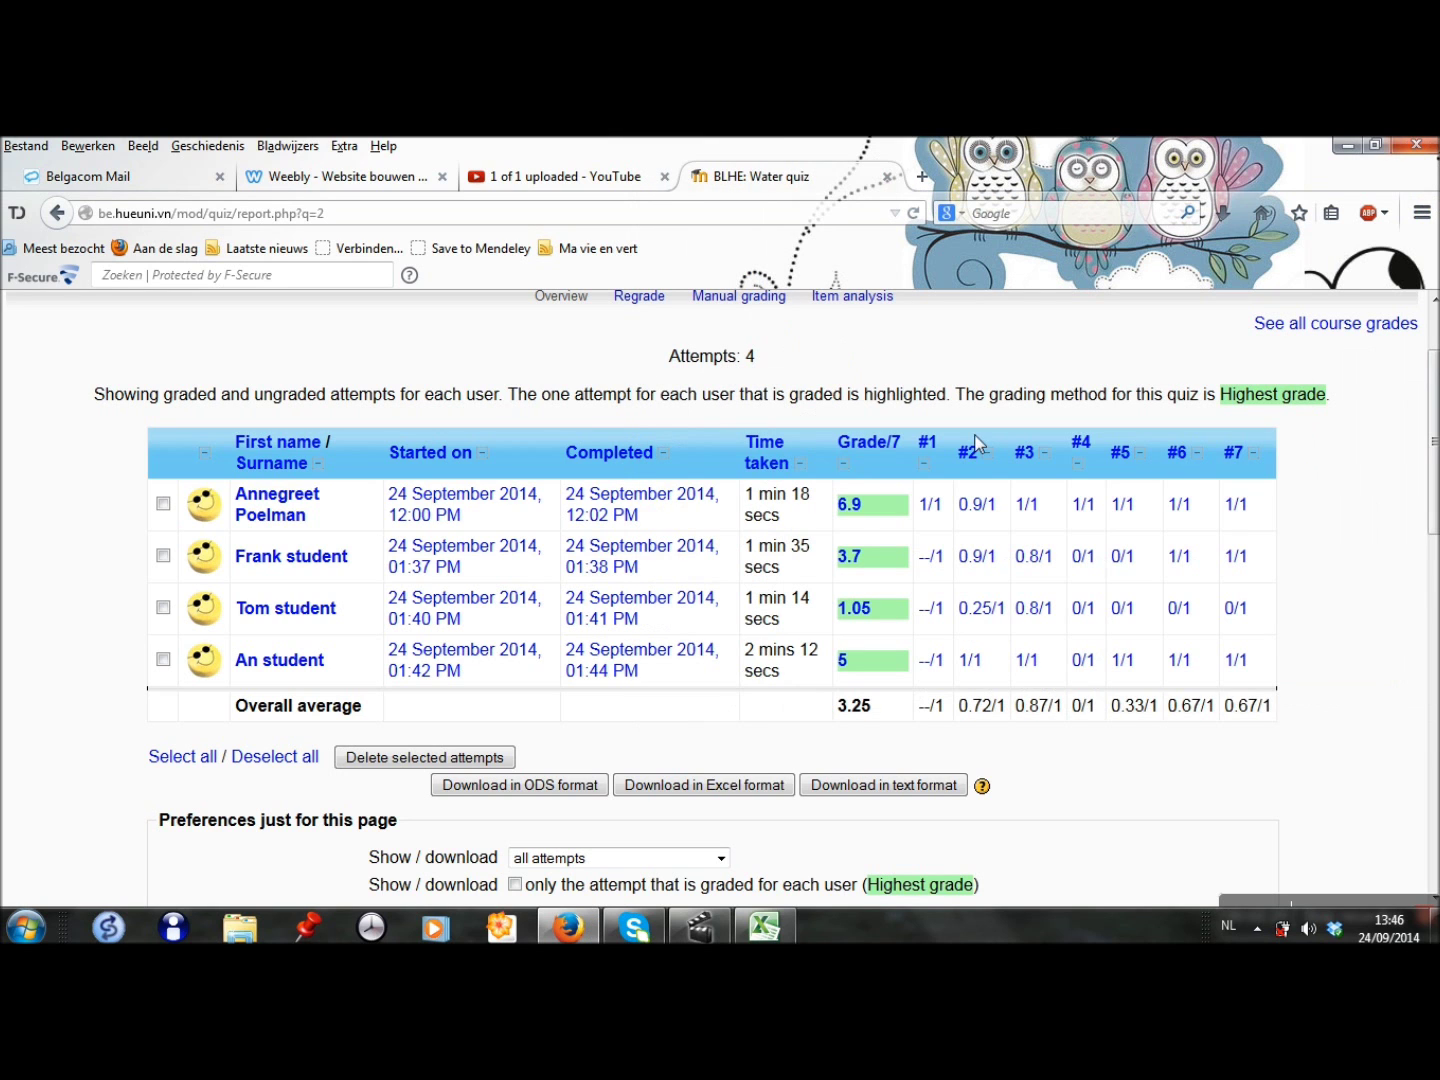
Sort the attempts by question 1 marks and scroll down to the grade-range bar graph.
{"action": "left_click", "coordinate": [931, 441]}
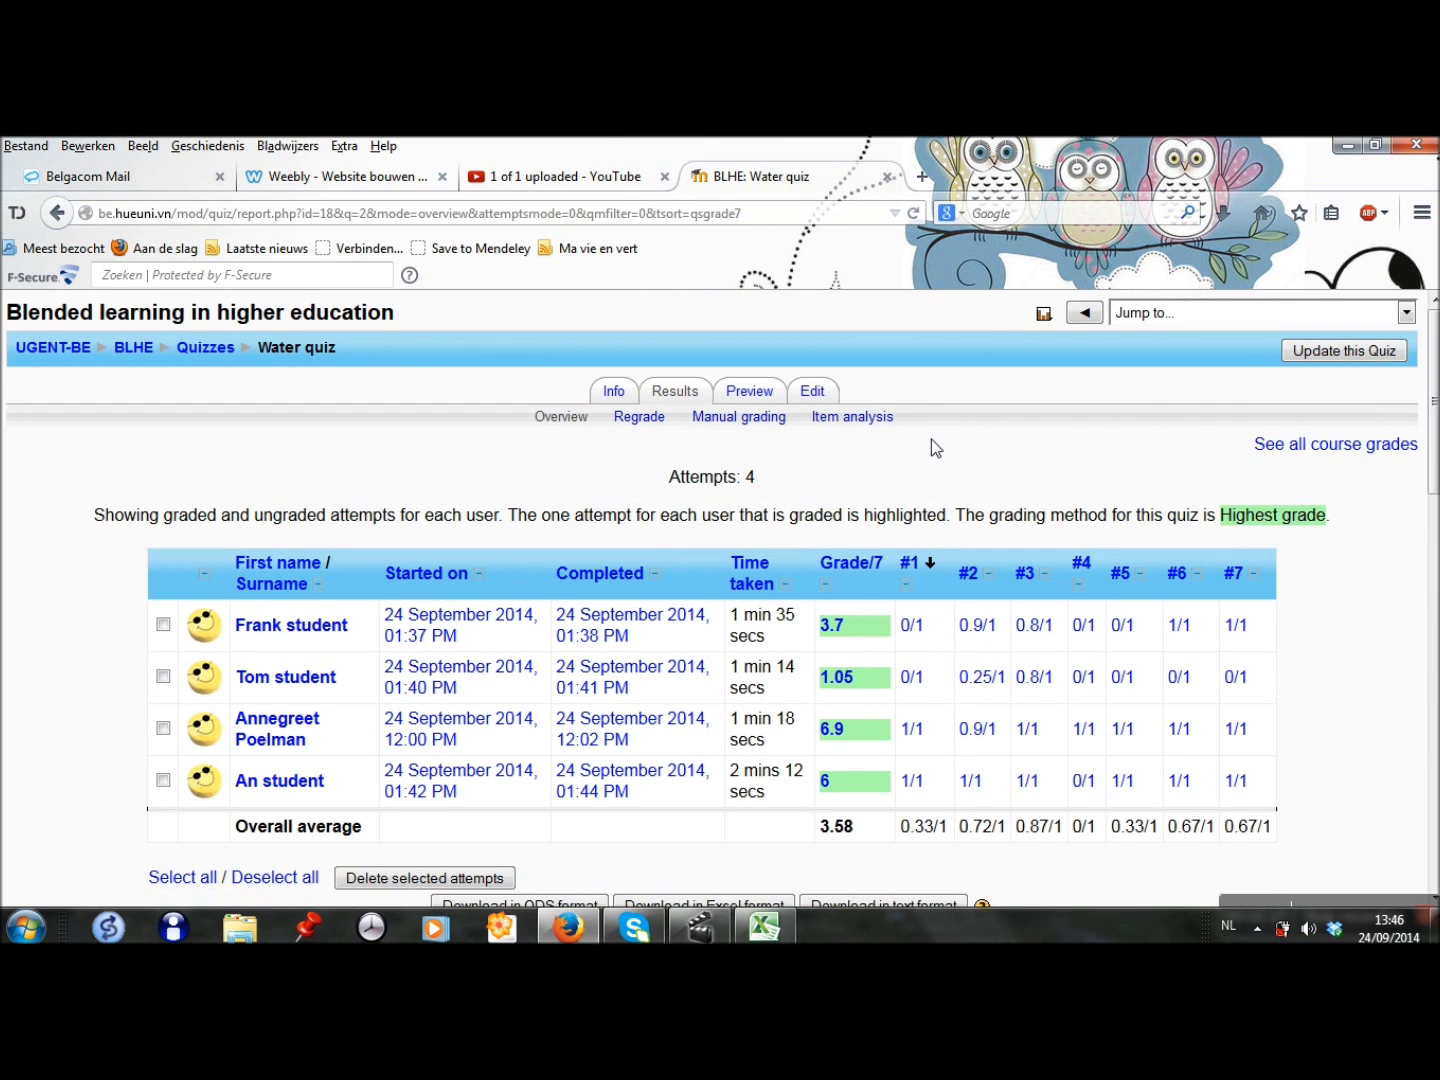
{"action": "scroll", "coordinate": [1373, 588], "scroll_direction": "down", "scroll_amount": 2}
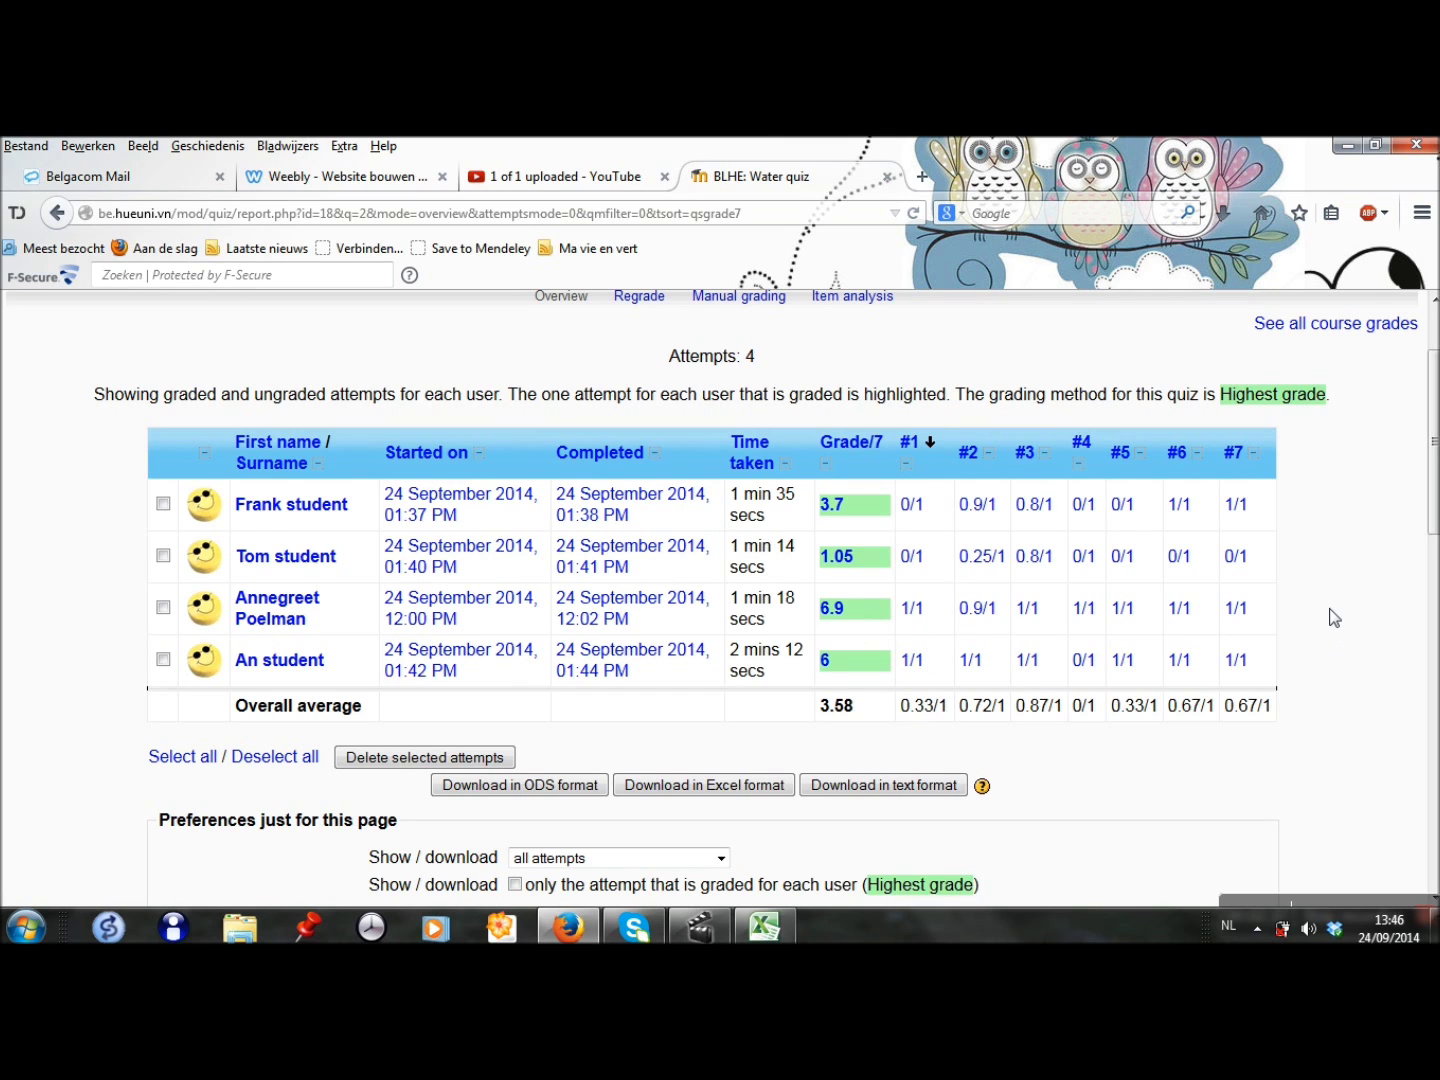
{"action": "scroll", "coordinate": [1330, 615], "scroll_direction": "down", "scroll_amount": 3}
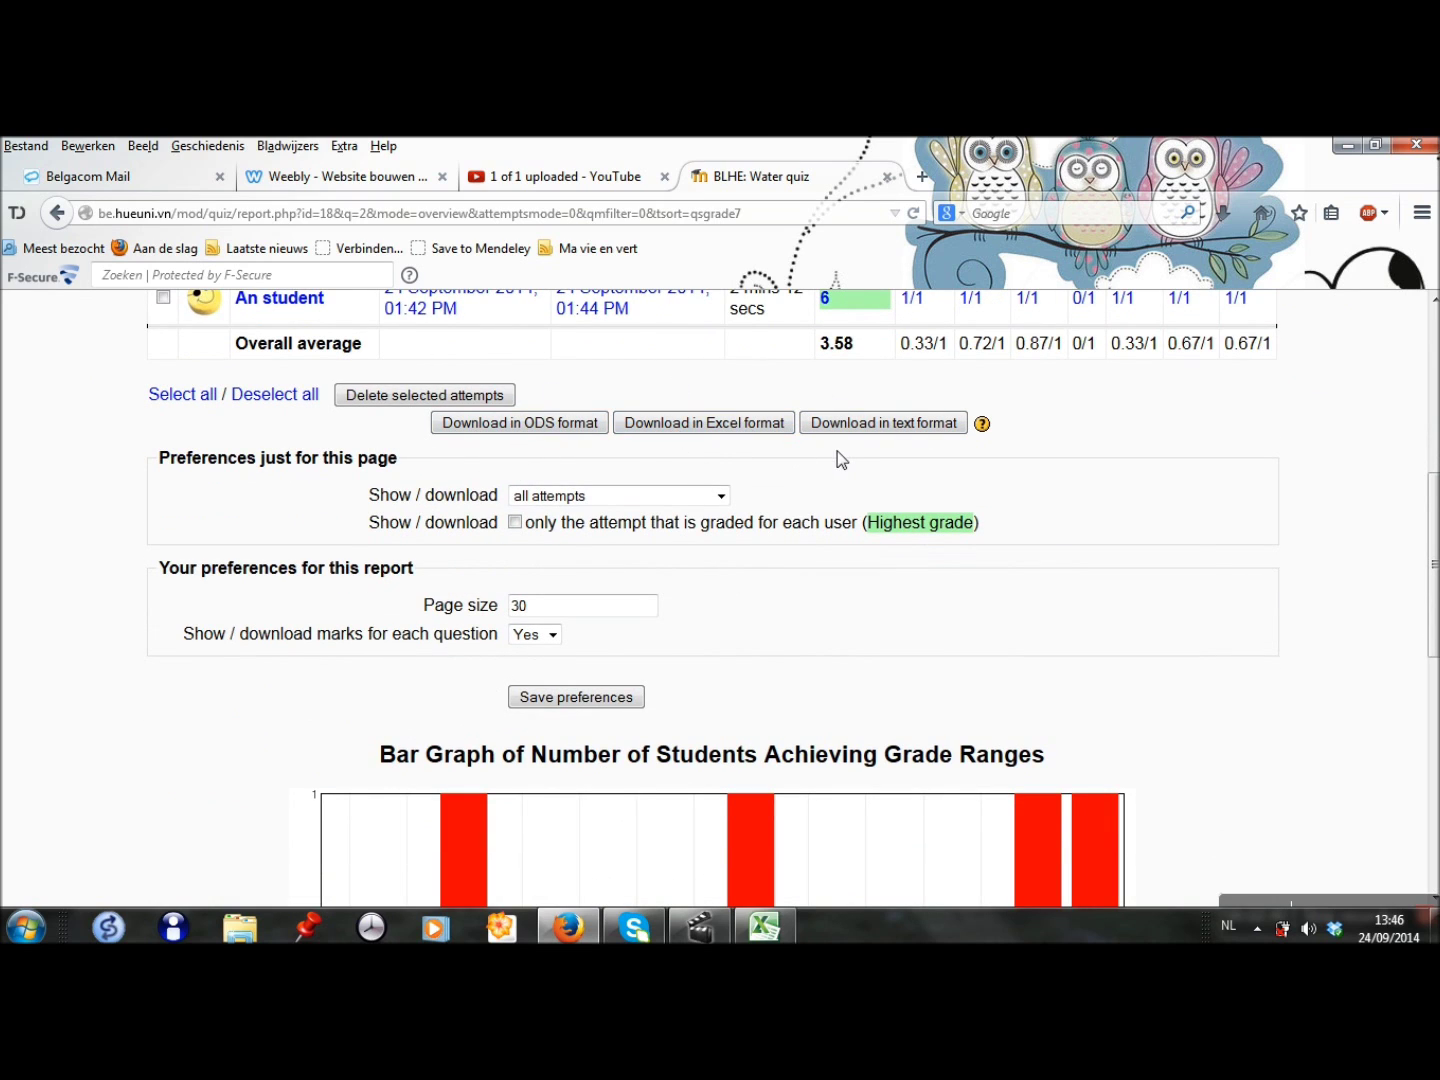
{"action": "scroll", "coordinate": [845, 472], "scroll_direction": "down", "scroll_amount": 1}
{"action": "scroll", "coordinate": [841, 464], "scroll_direction": "down", "scroll_amount": 5}
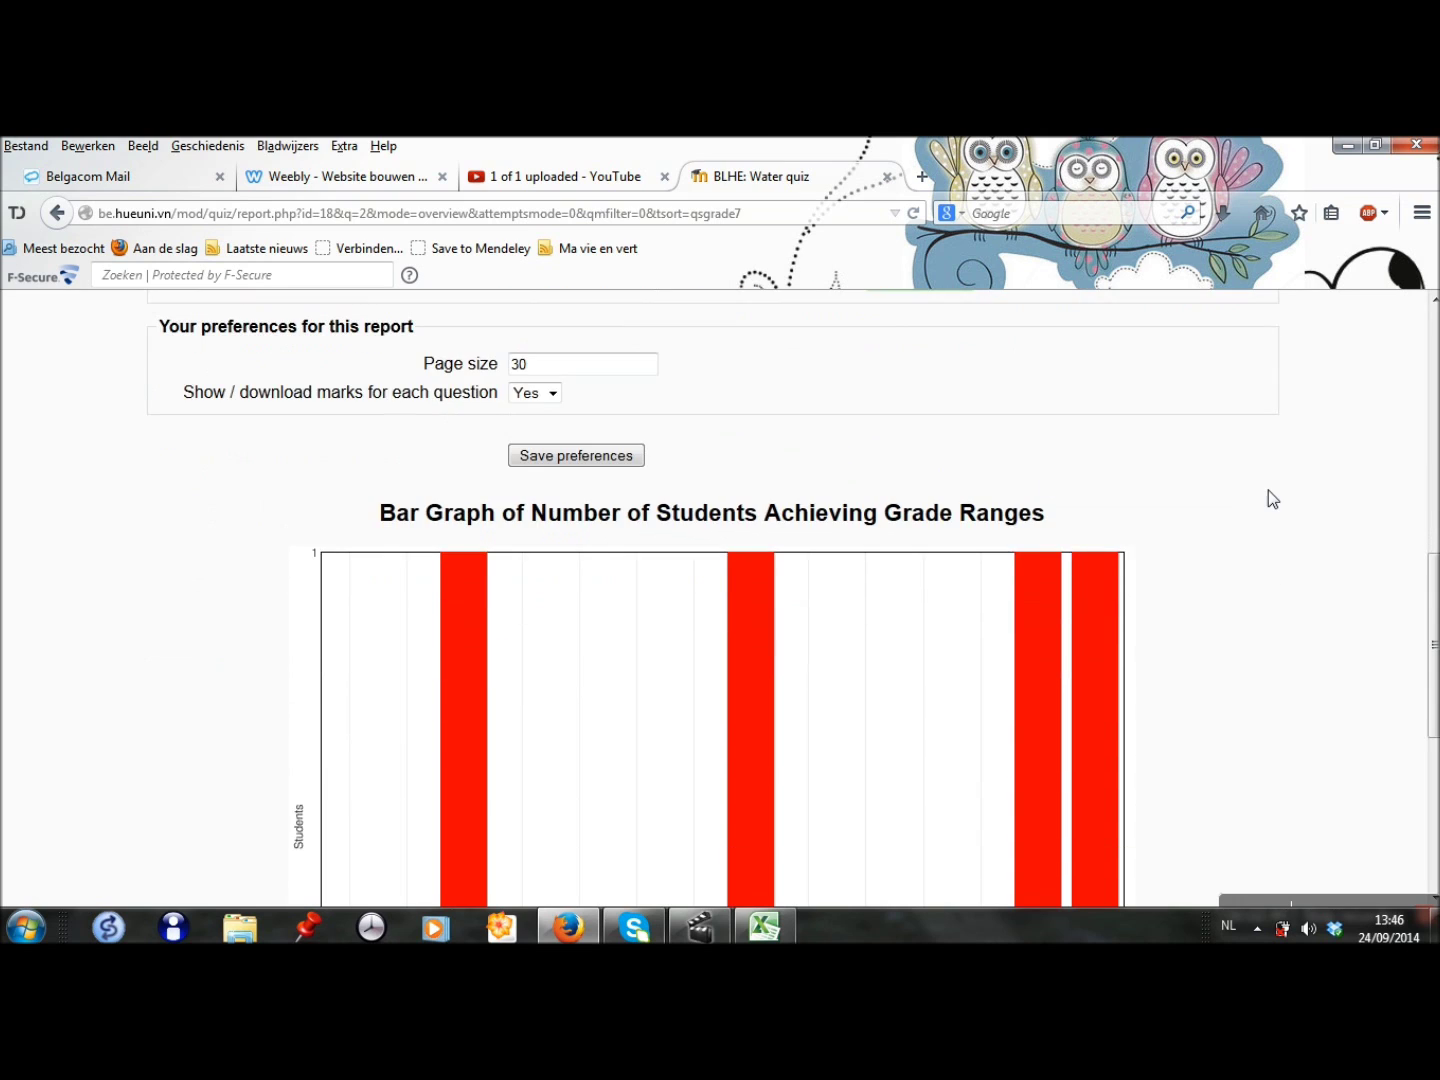
{"action": "scroll", "coordinate": [1272, 499], "scroll_direction": "up", "scroll_amount": 2}
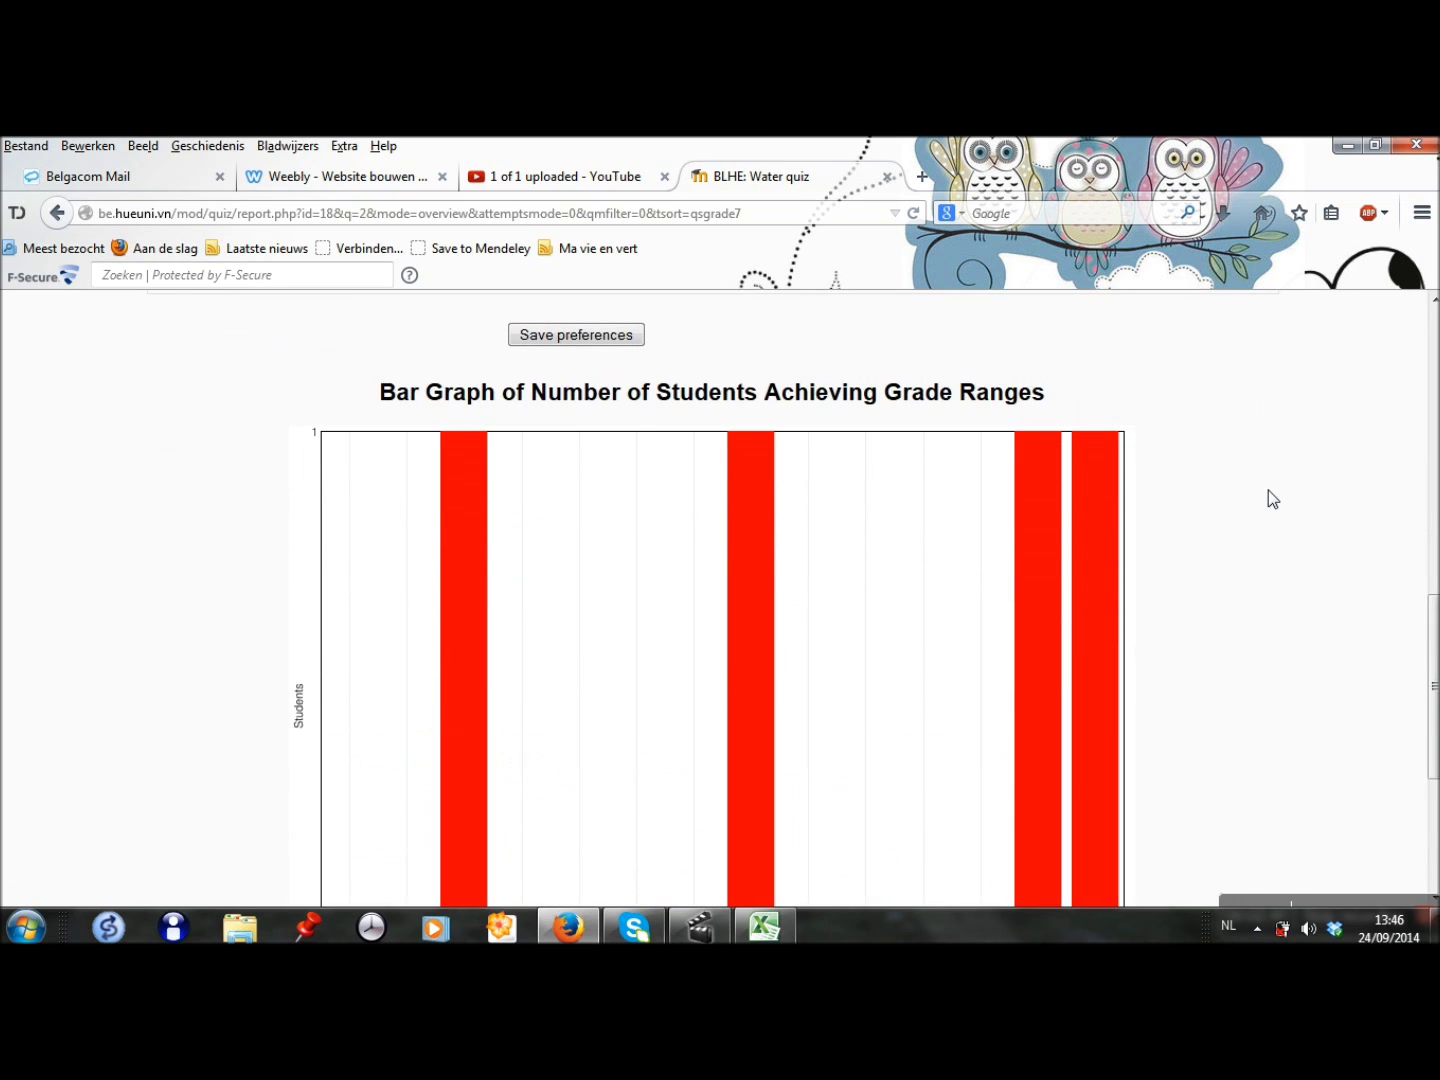
{"action": "scroll", "coordinate": [1268, 490], "scroll_direction": "down", "scroll_amount": 2}
{"action": "scroll", "coordinate": [1268, 491], "scroll_direction": "up", "scroll_amount": 5}
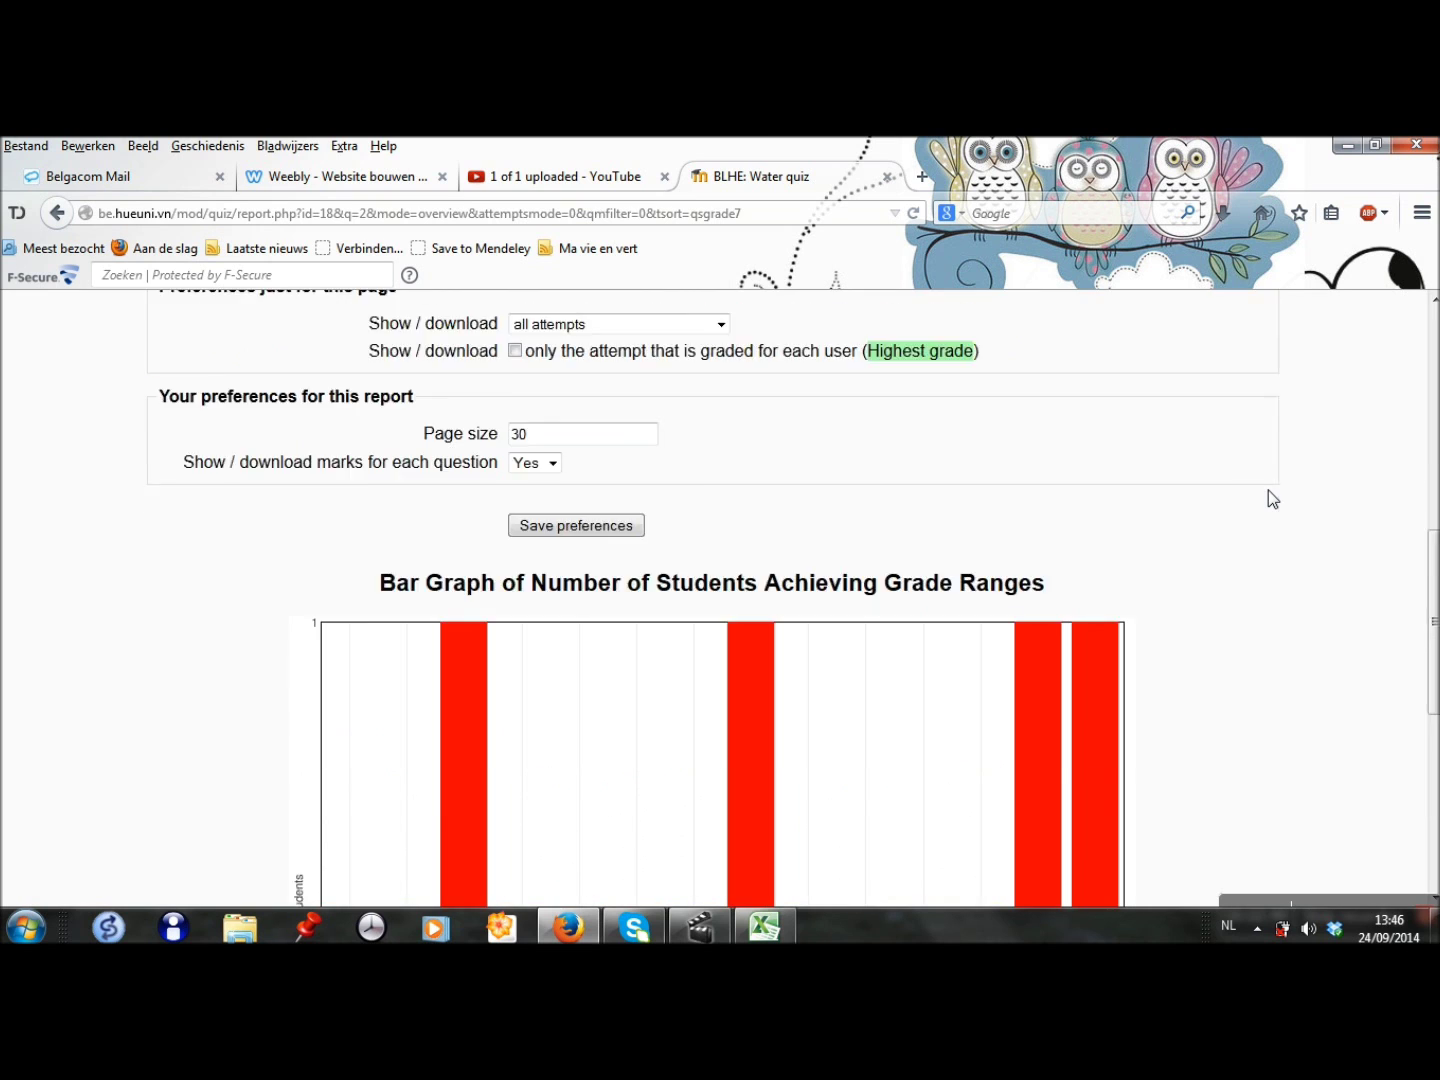
{"action": "scroll", "coordinate": [1357, 520], "scroll_direction": "up", "scroll_amount": 4}
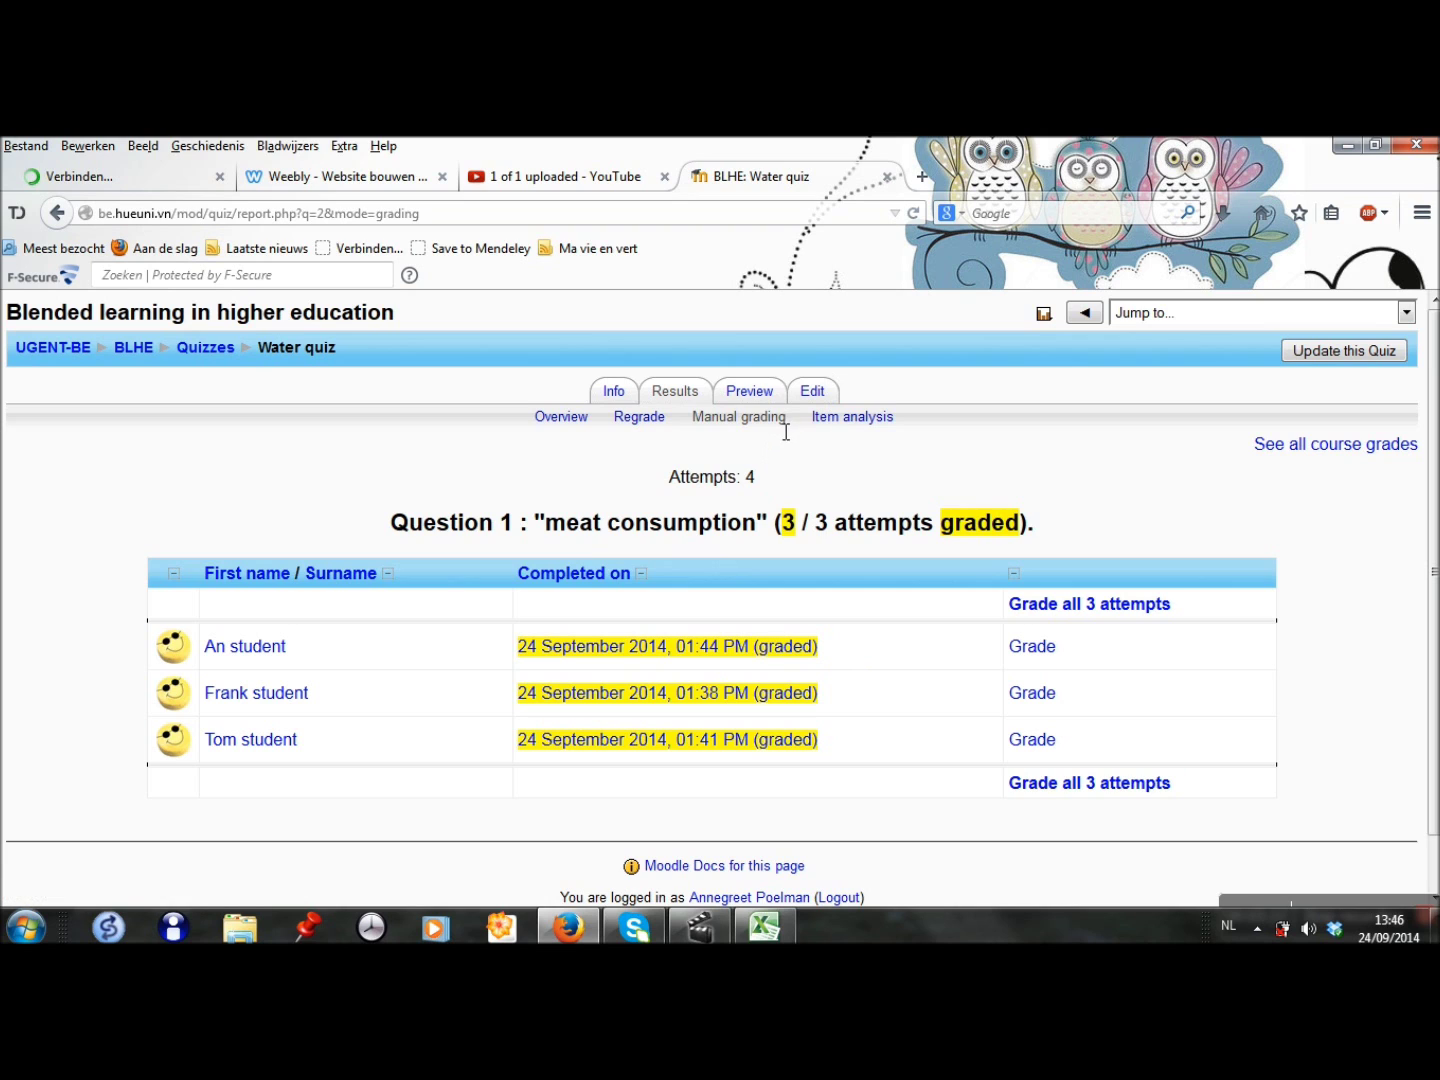
Resave the first listed student's meat consumption grading with 'very good' and 1/1, then view item analysis.
{"action": "left_click", "coordinate": [1039, 653]}
{"action": "scroll", "coordinate": [900, 651], "scroll_direction": "down", "scroll_amount": 1}
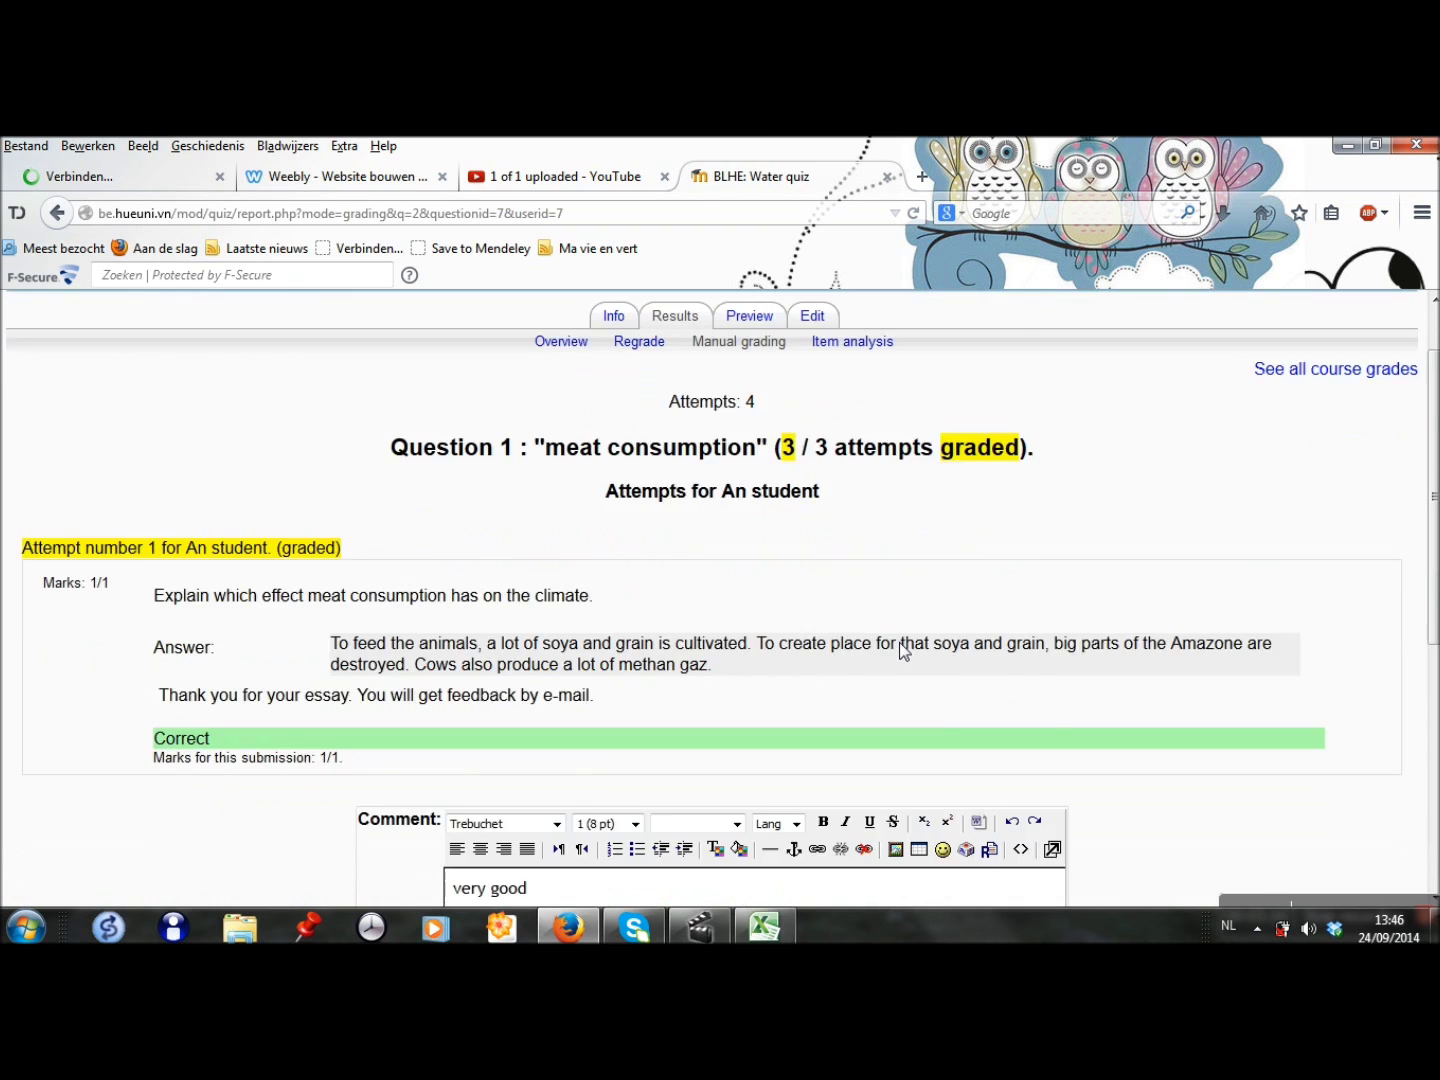
{"action": "scroll", "coordinate": [899, 642], "scroll_direction": "down", "scroll_amount": 5}
{"action": "scroll", "coordinate": [898, 641], "scroll_direction": "up", "scroll_amount": 4}
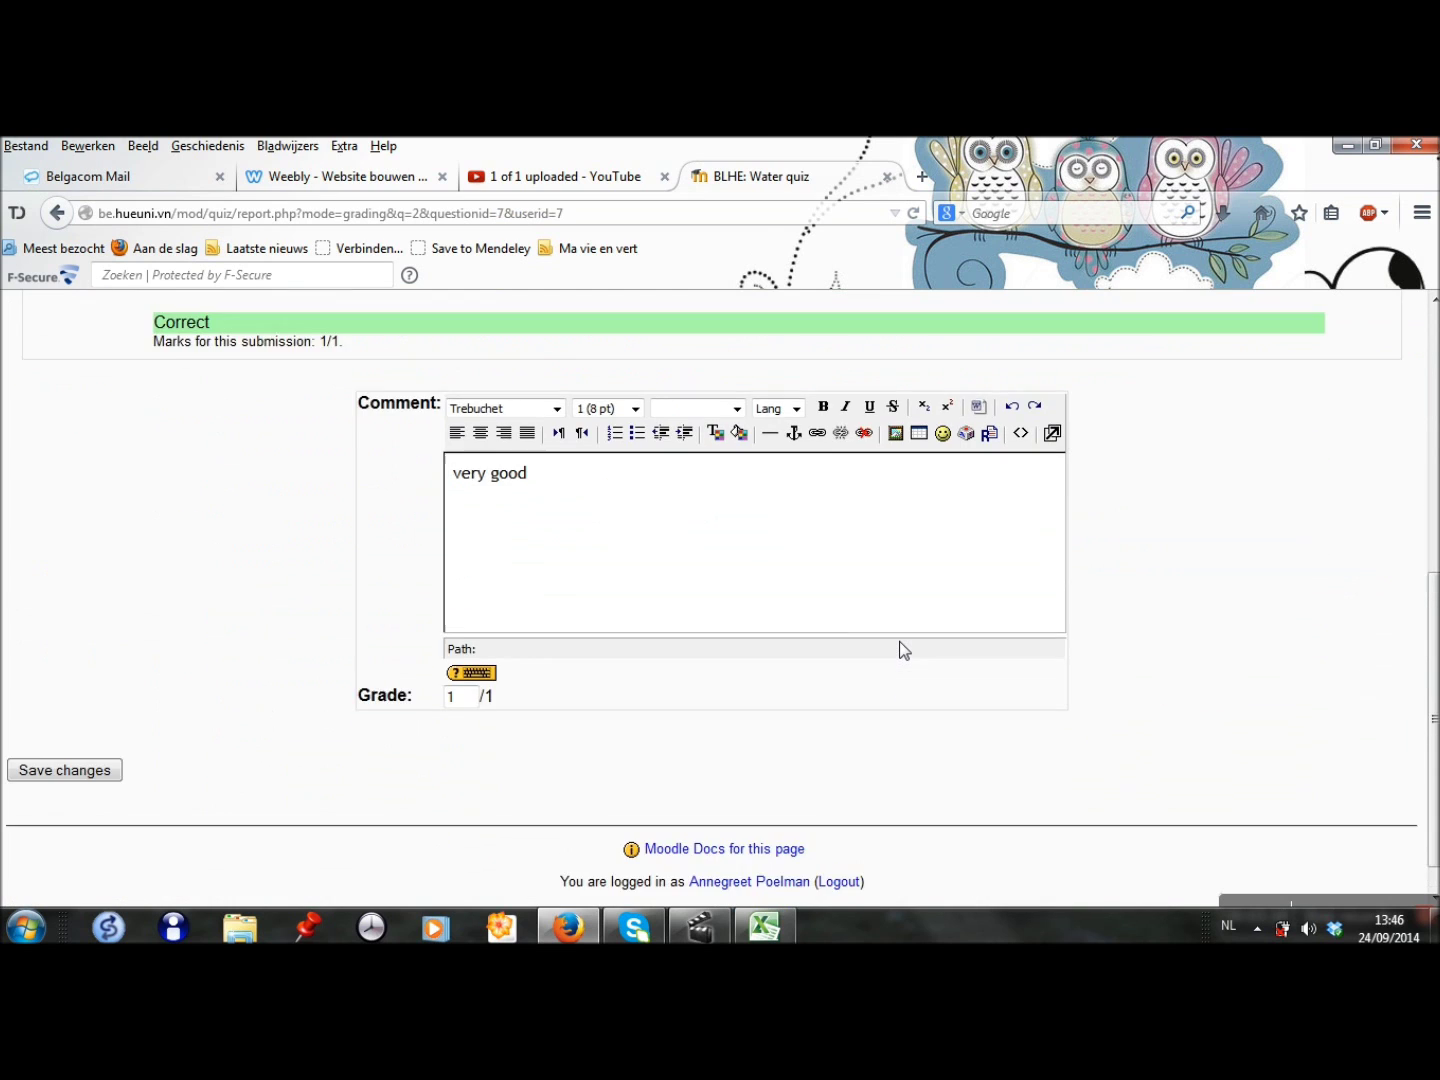
{"action": "scroll", "coordinate": [905, 644], "scroll_direction": "down", "scroll_amount": 4}
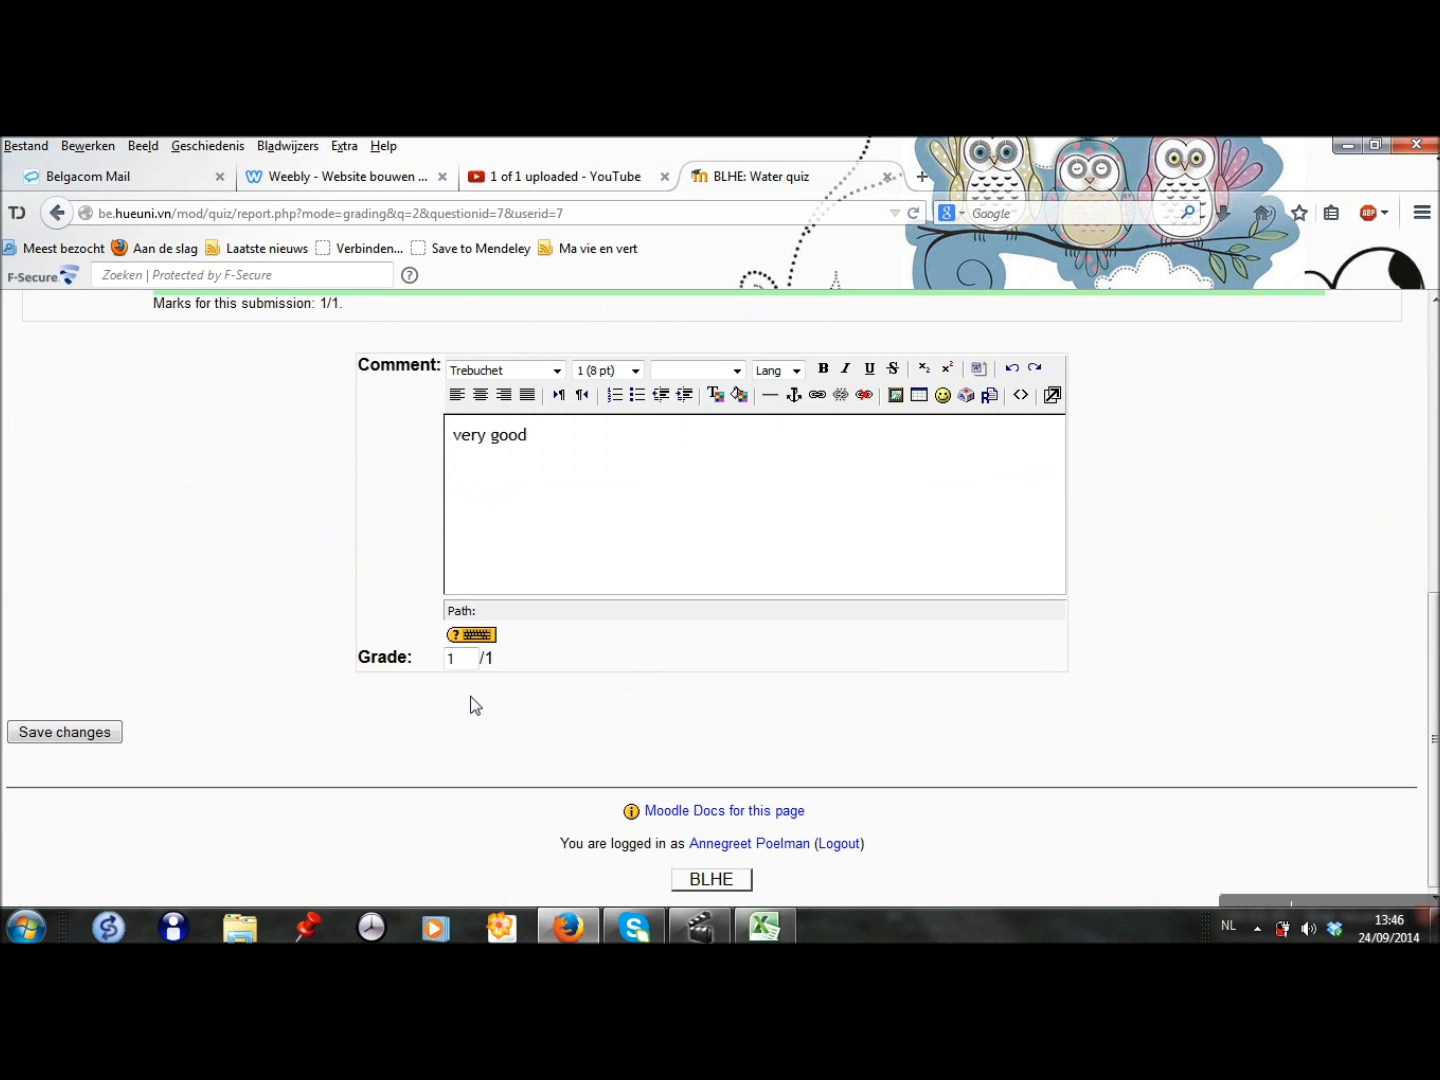
{"action": "left_click", "coordinate": [75, 734]}
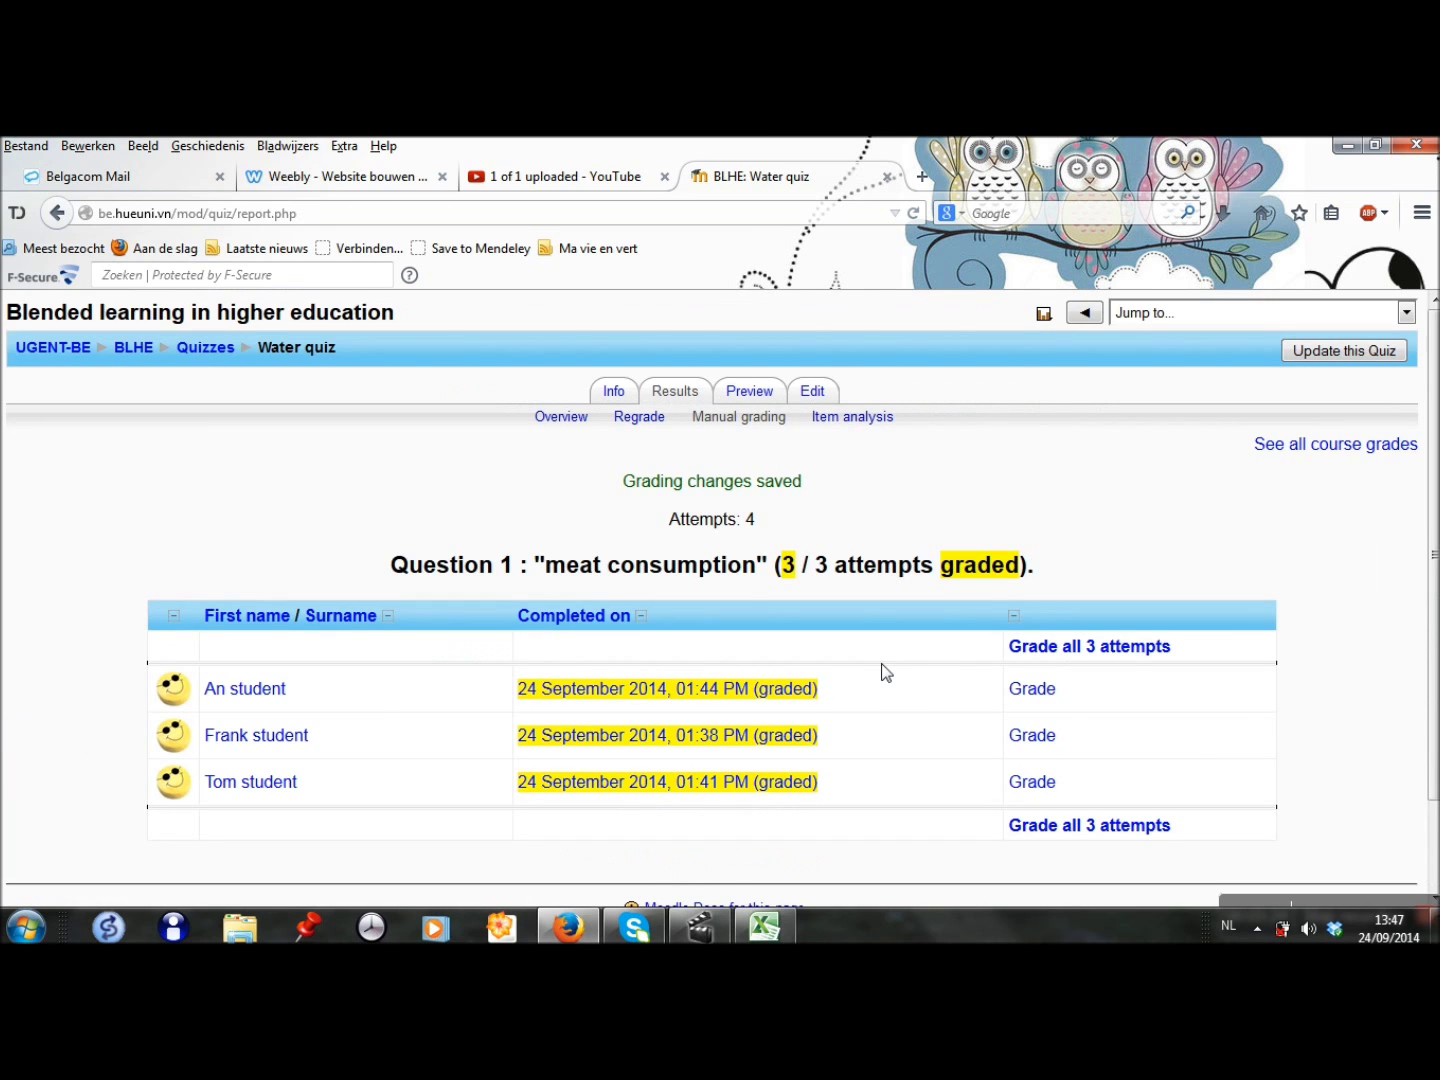
{"action": "left_click", "coordinate": [838, 419]}
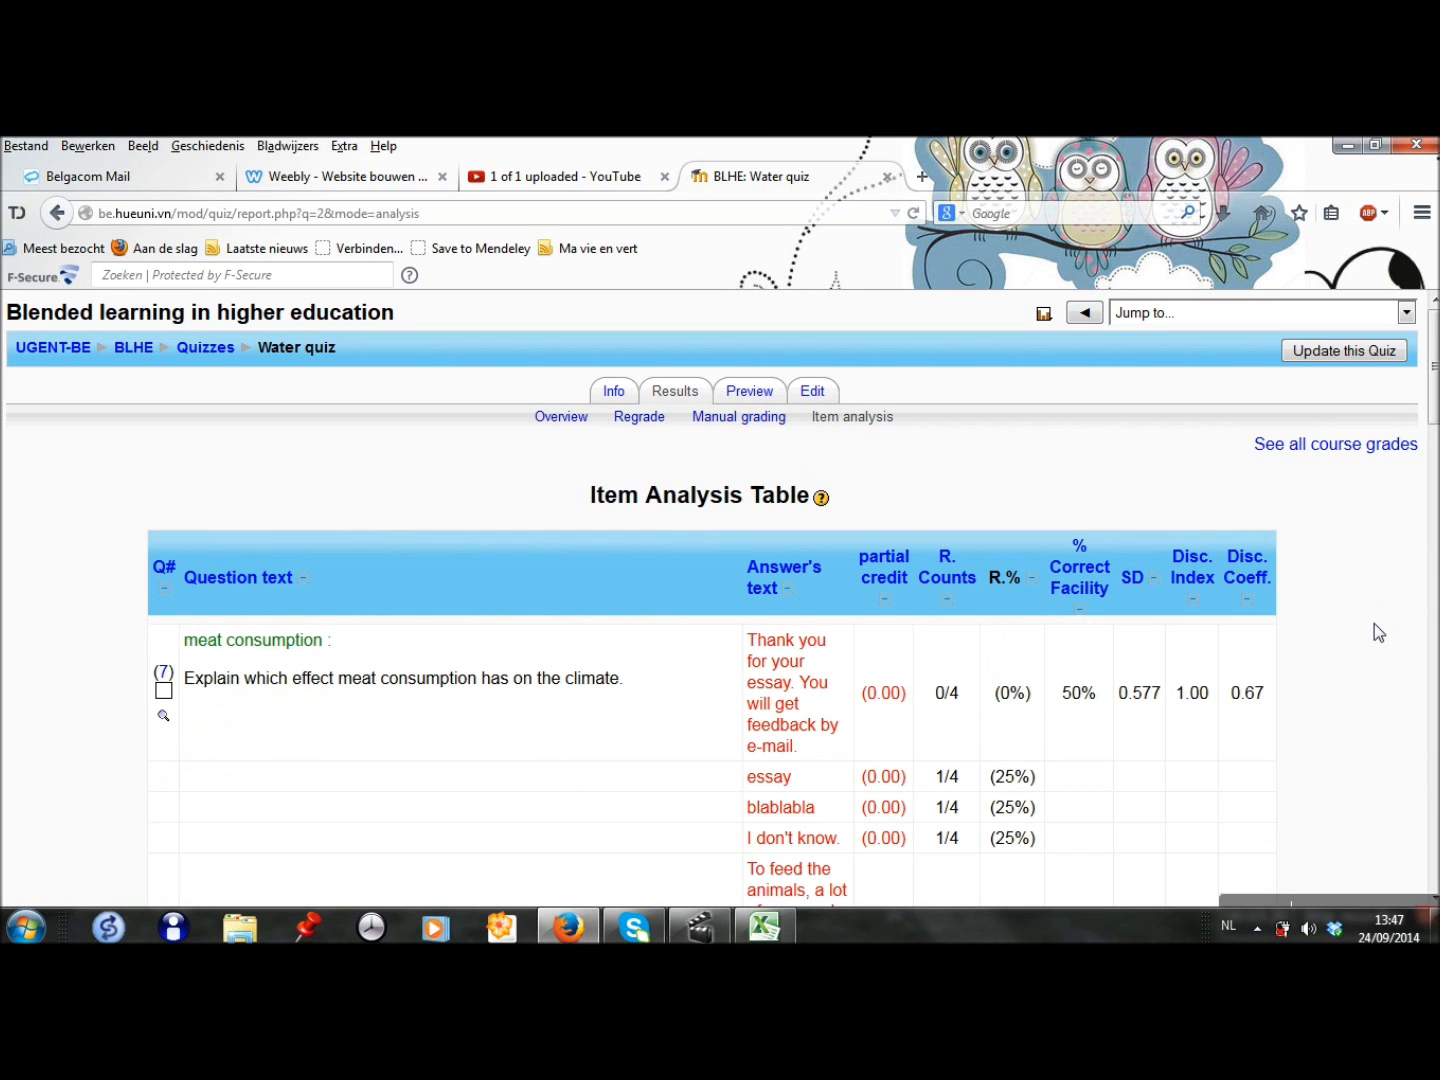
Scroll the Item Analysis Table to the water use (90%) and multinationals (76%) statistics.
{"action": "scroll", "coordinate": [1375, 625], "scroll_direction": "down", "scroll_amount": 6}
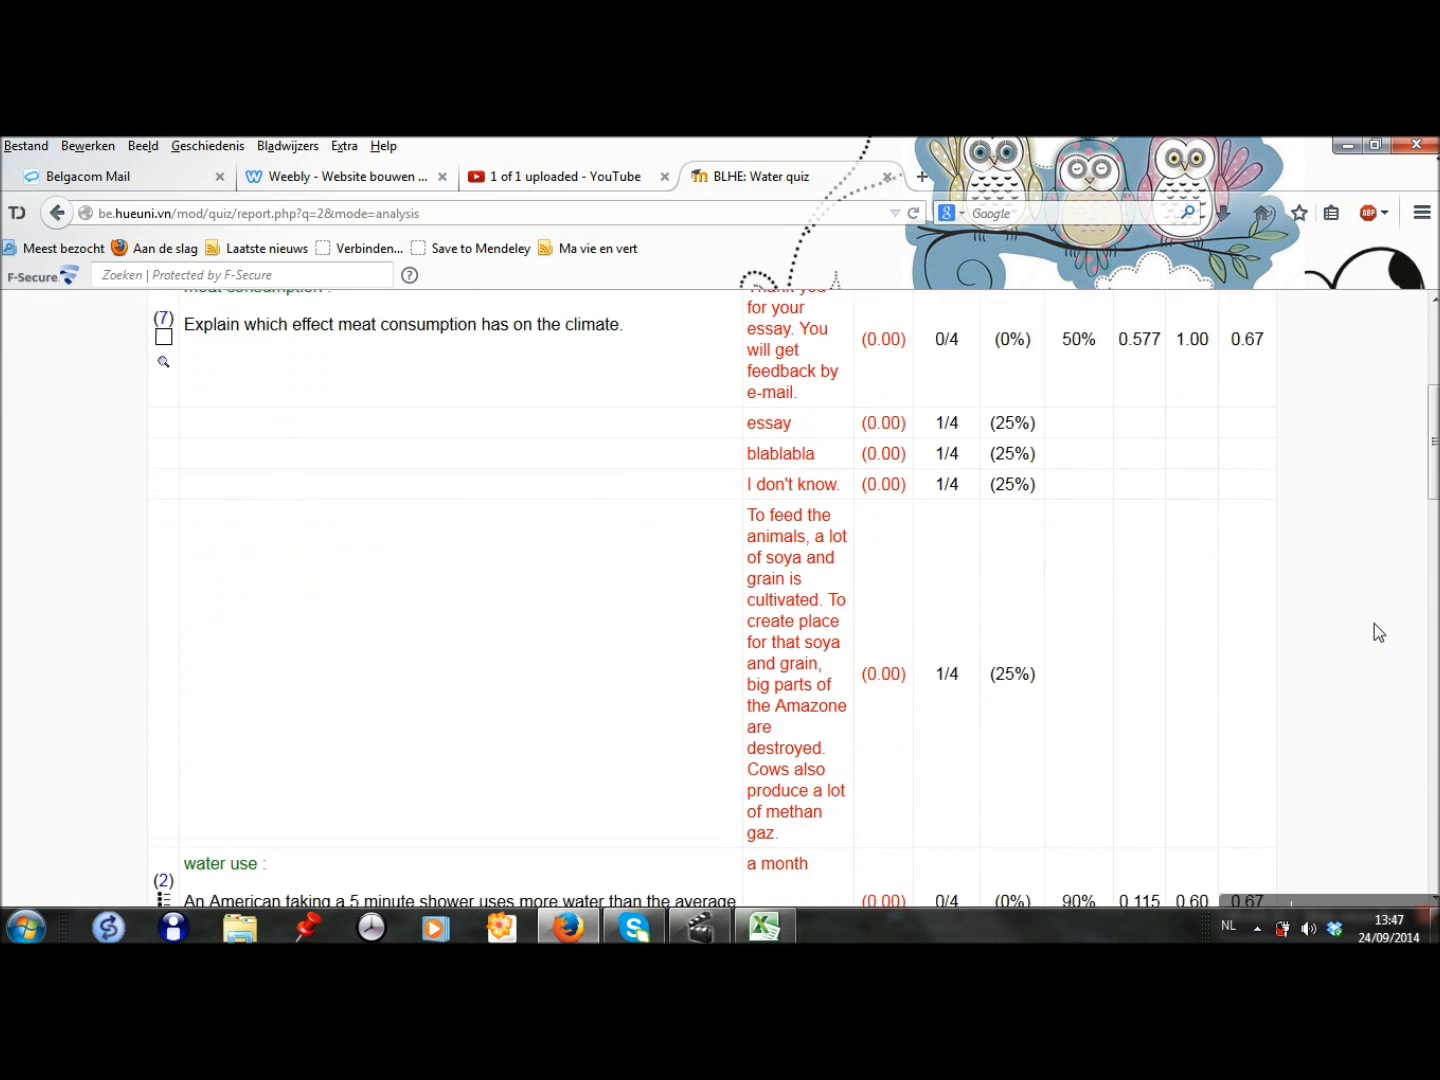
{"action": "scroll", "coordinate": [1375, 630], "scroll_direction": "down", "scroll_amount": 5}
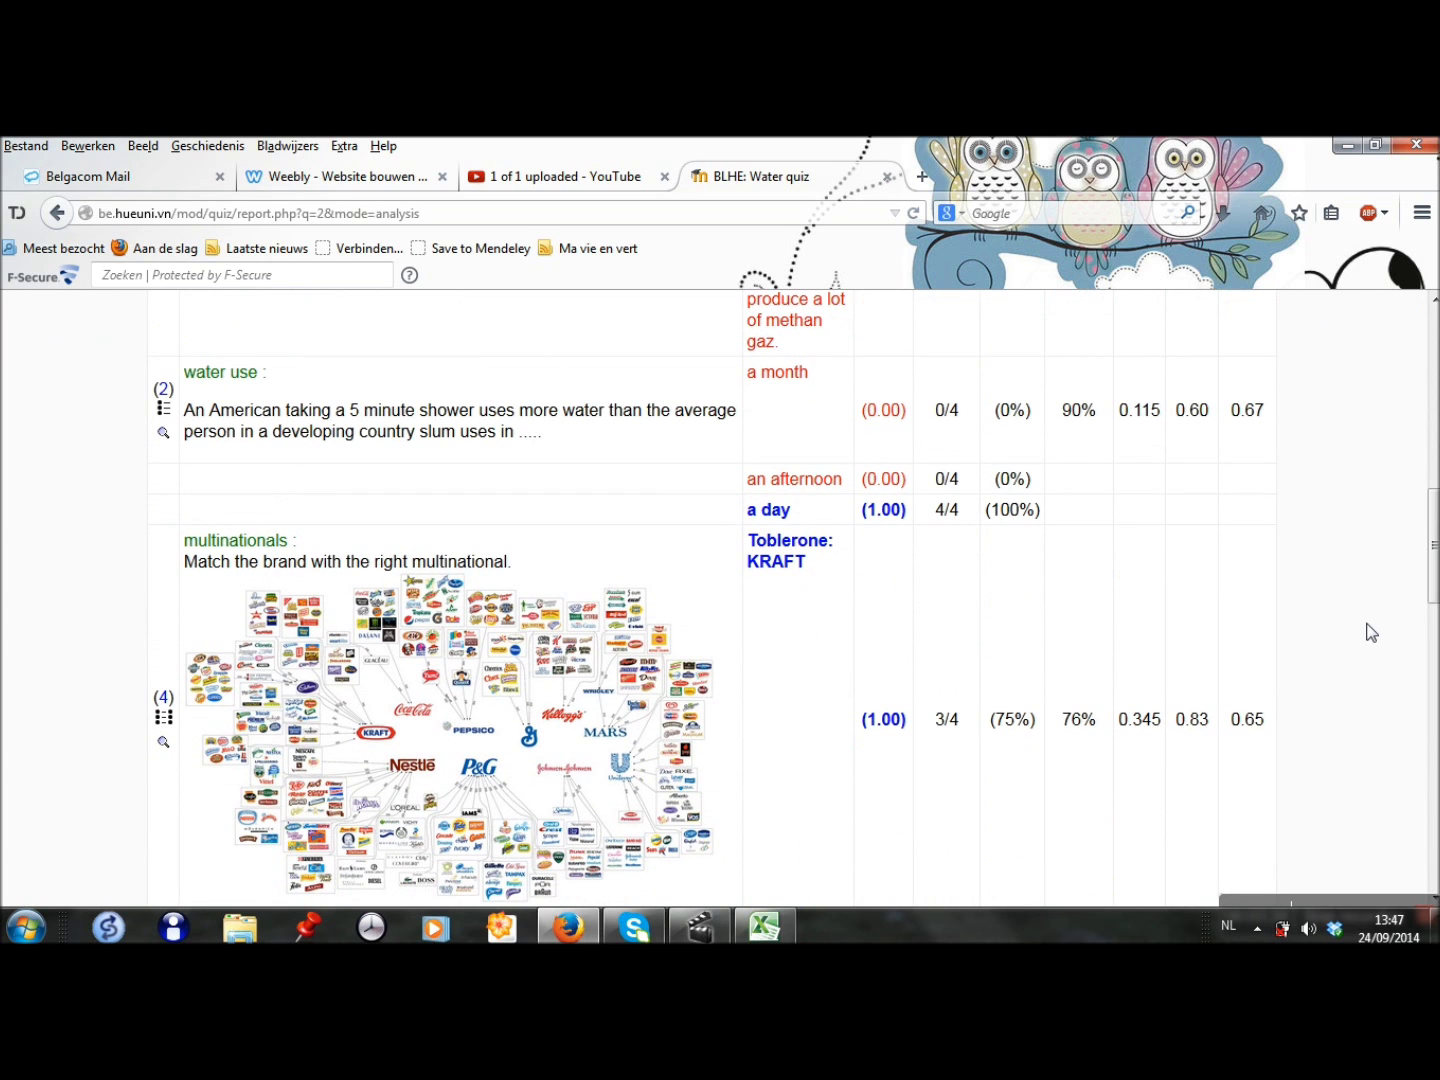